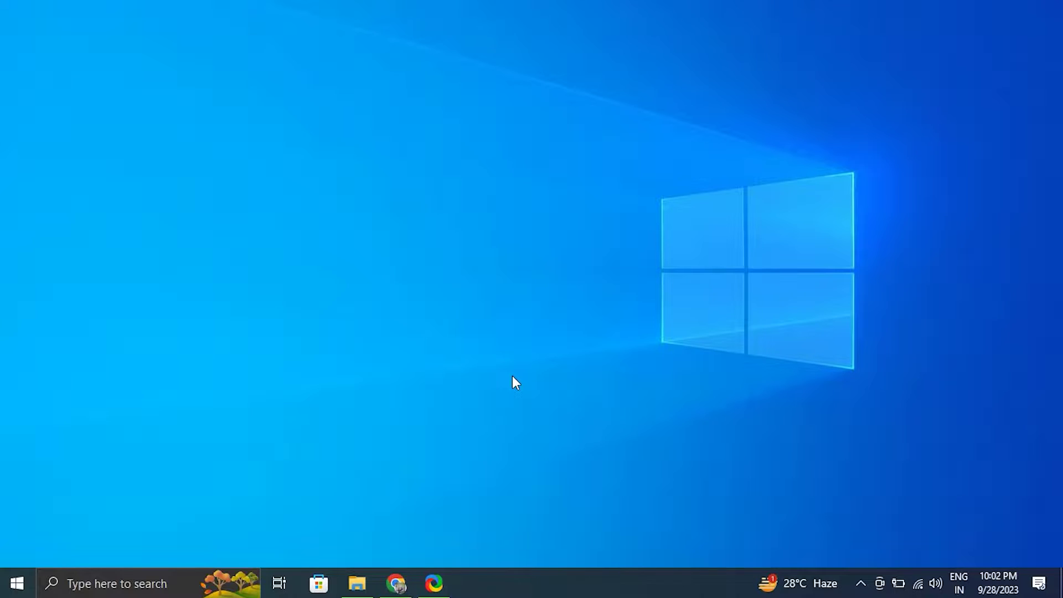
View the Sleep, Shut down and Restart power options, then dismiss the Start menu without restarting.
left_click(17, 582)
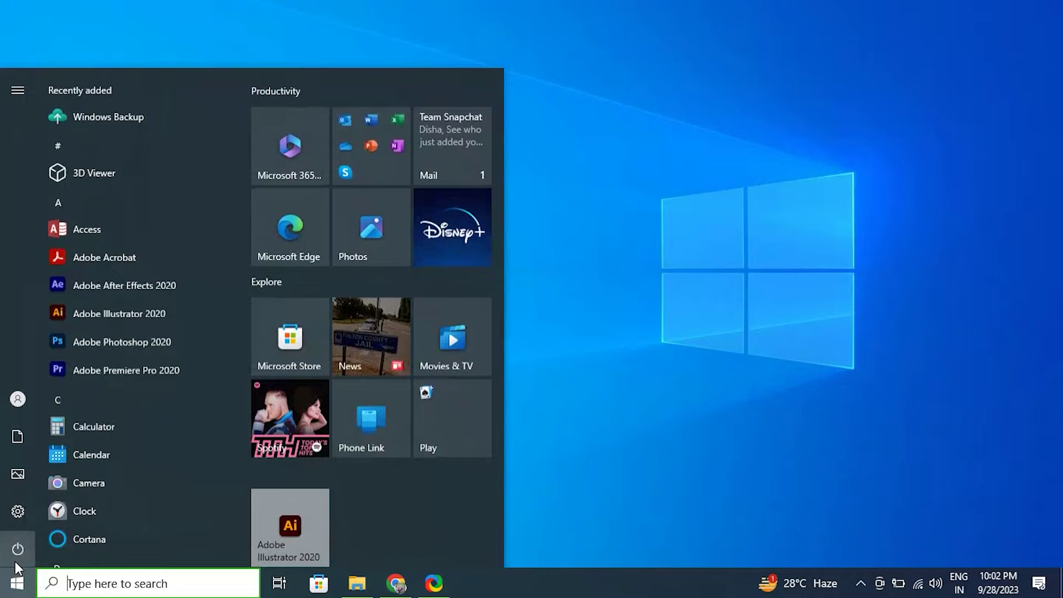
left_click(15, 558)
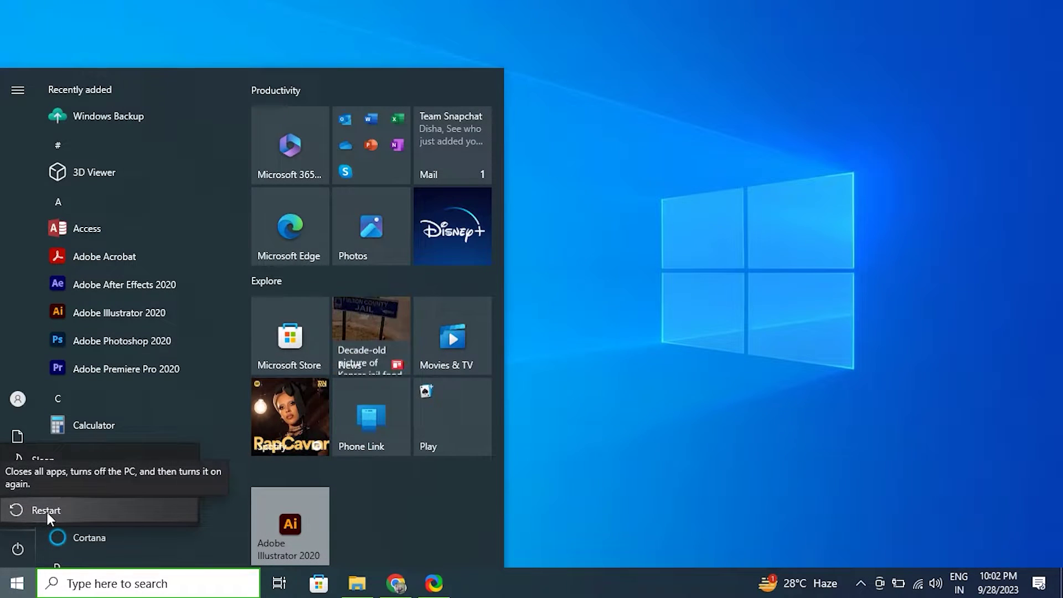
left_click(655, 298)
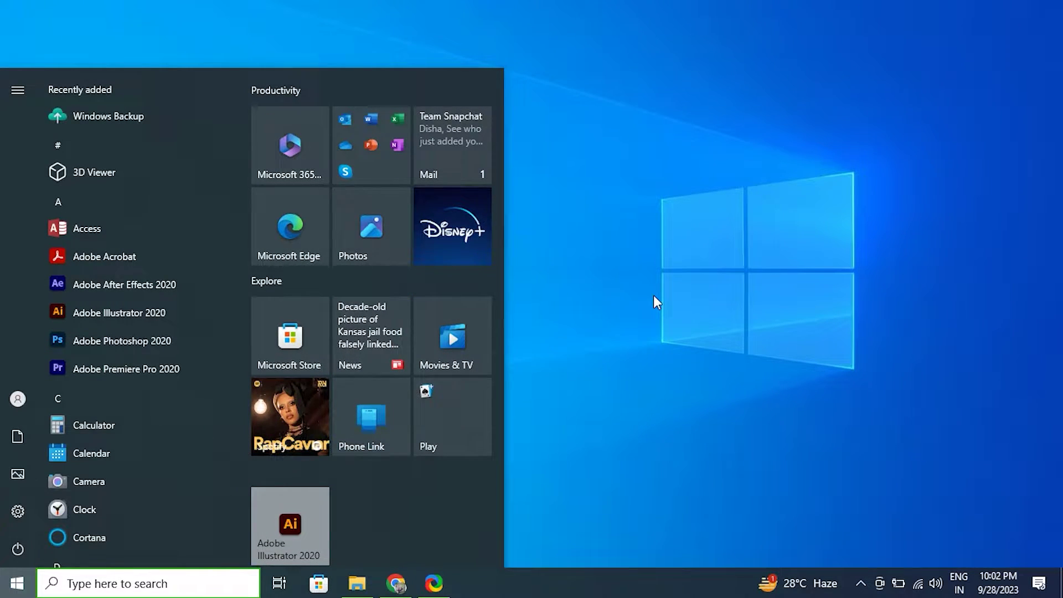
left_click(654, 298)
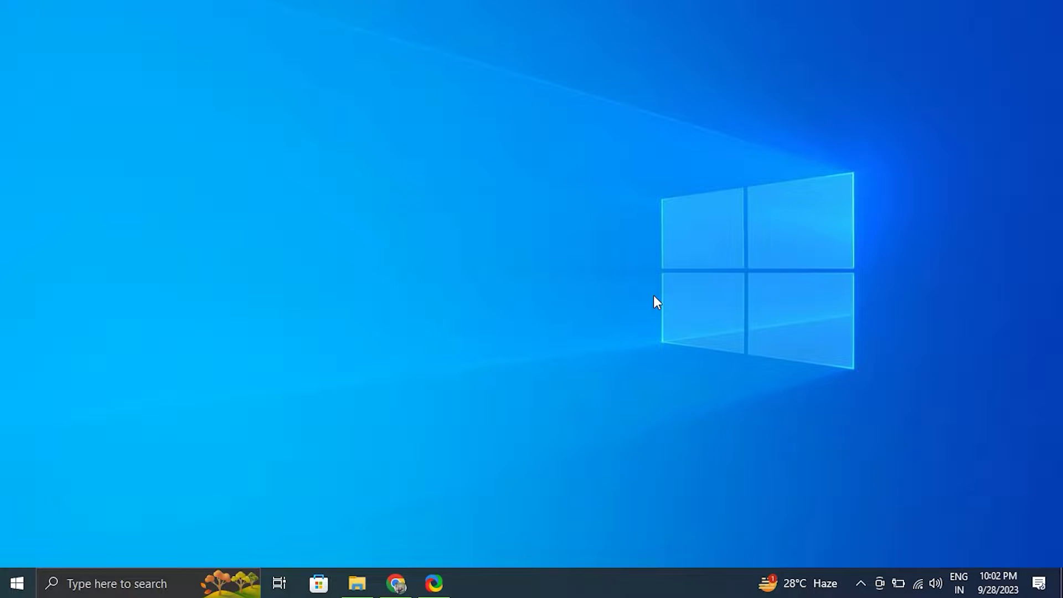
Check in Control Panel's Advanced sharing settings that network discovery is on, then close it.
key("super+s")
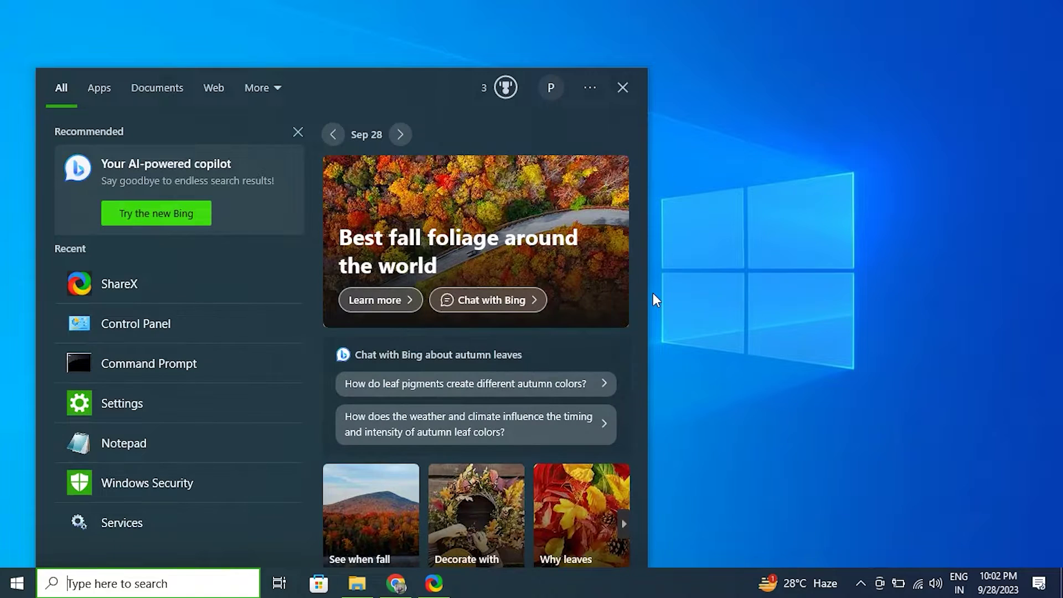
type("CONTR")
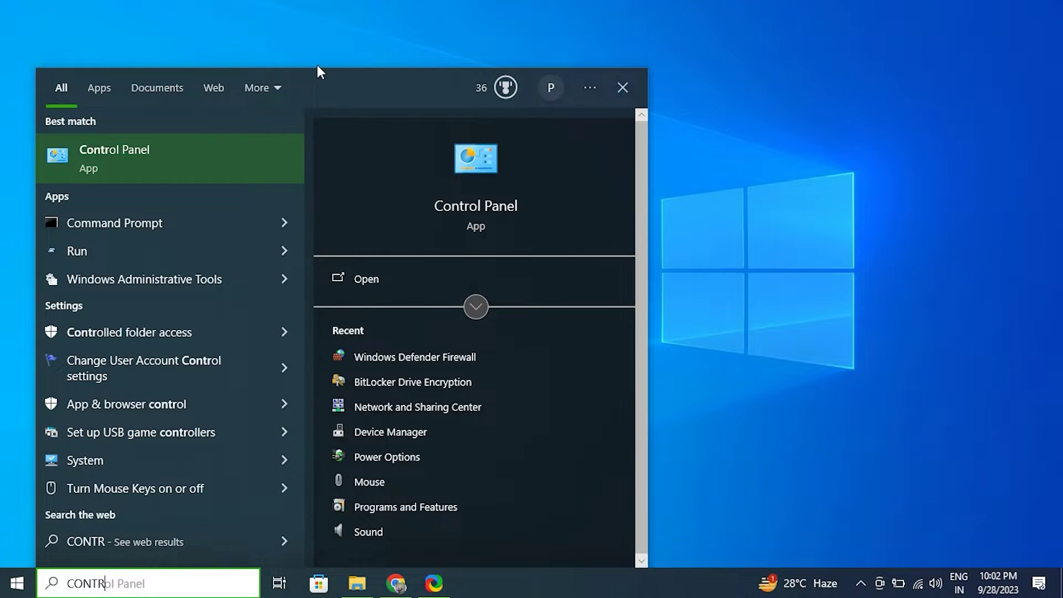
left_click(233, 146)
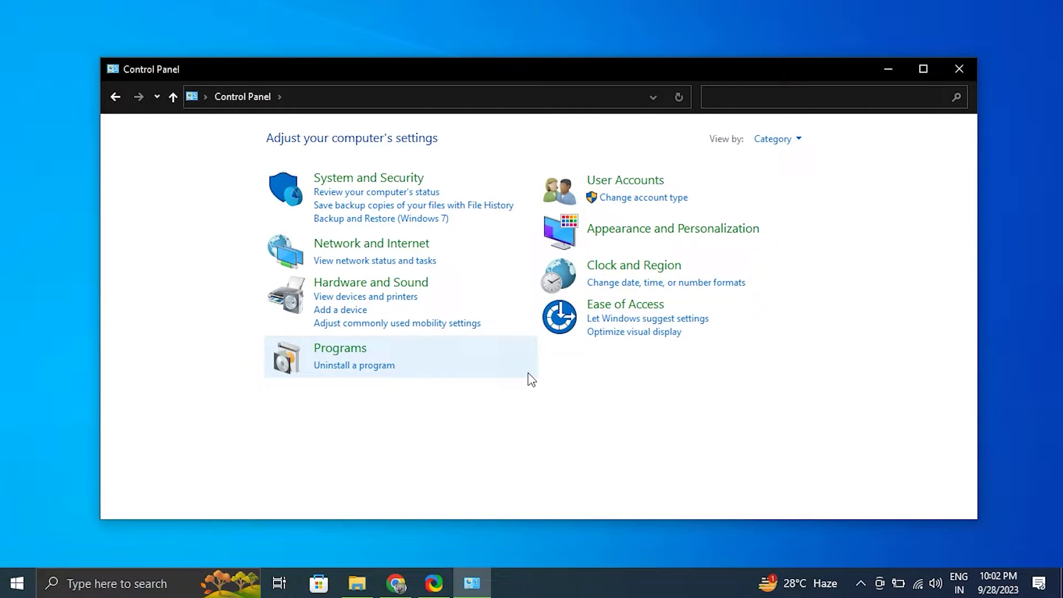
left_click(430, 262)
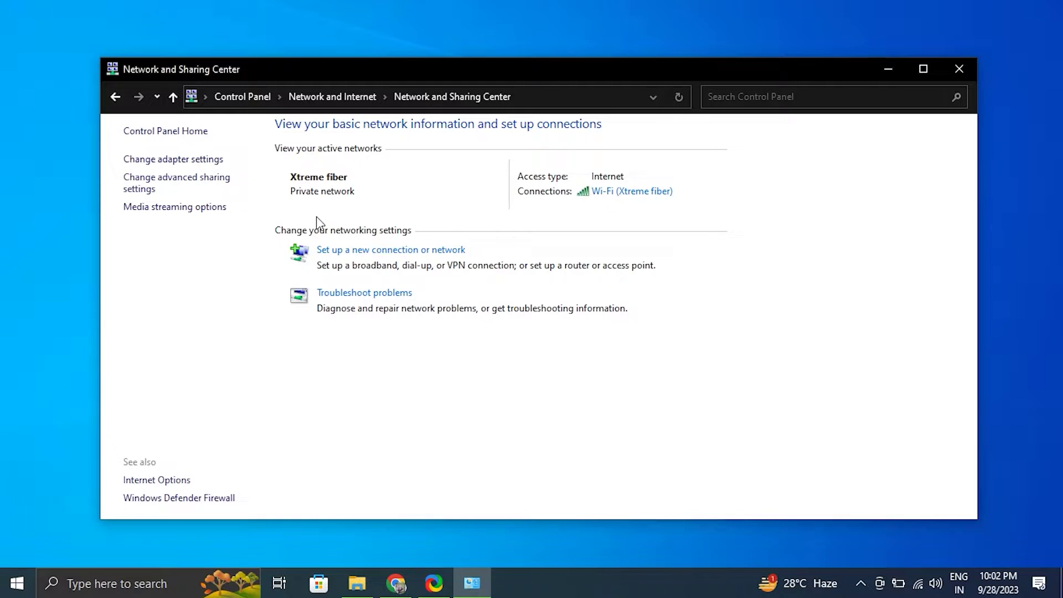
left_click(175, 182)
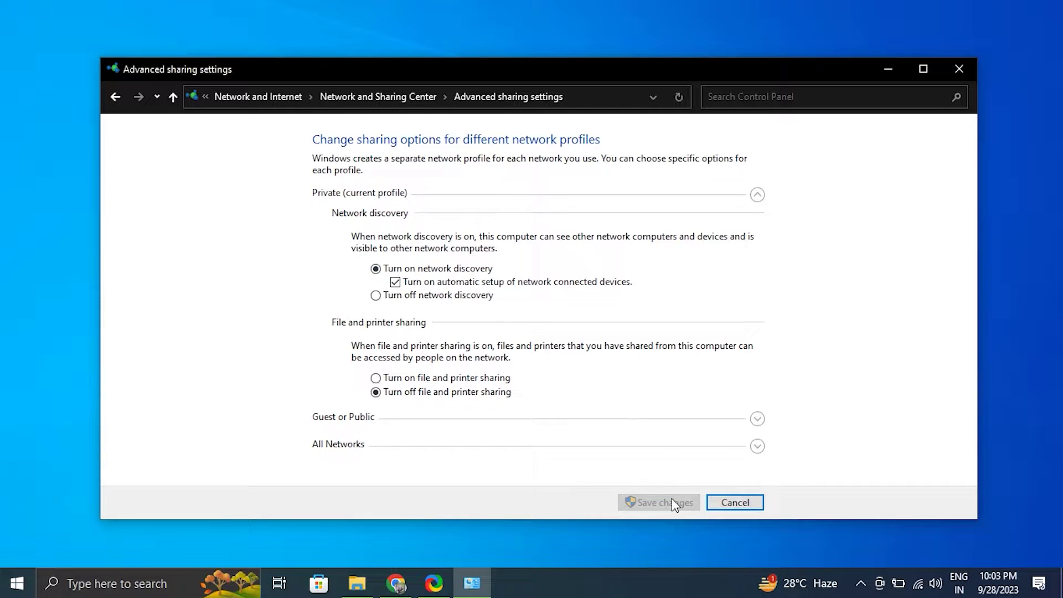
left_click(959, 68)
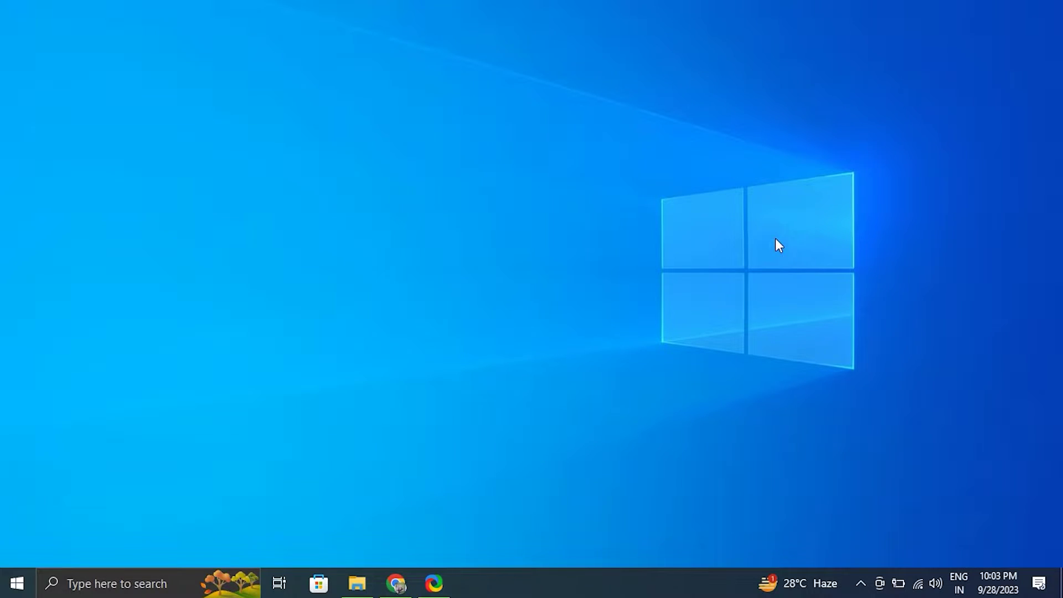
Confirm the Xtreme fiber Wi-Fi network's profile is Private, then close Settings.
key("super+i")
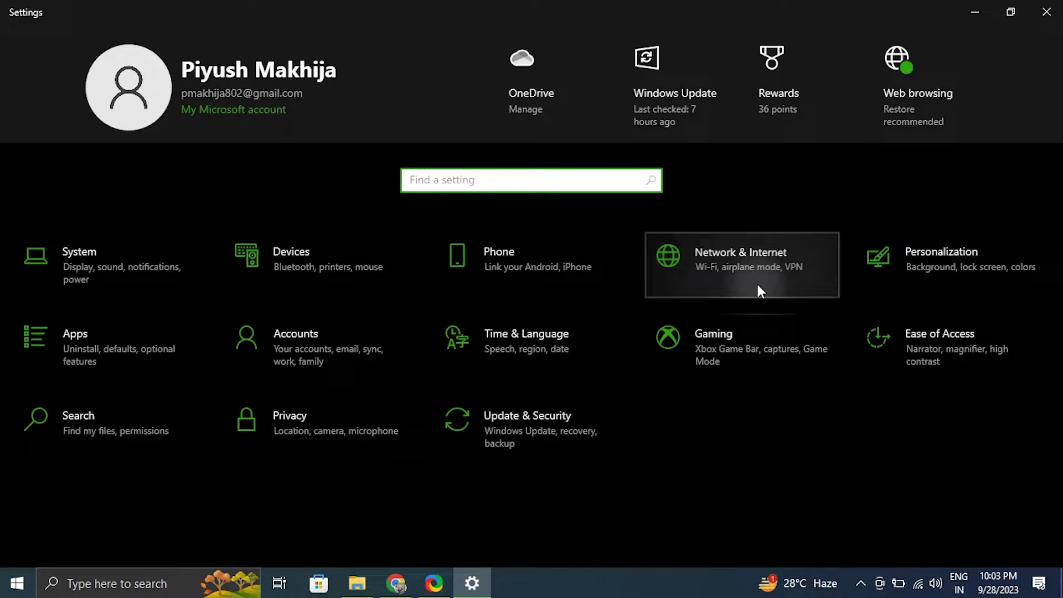
left_click(757, 285)
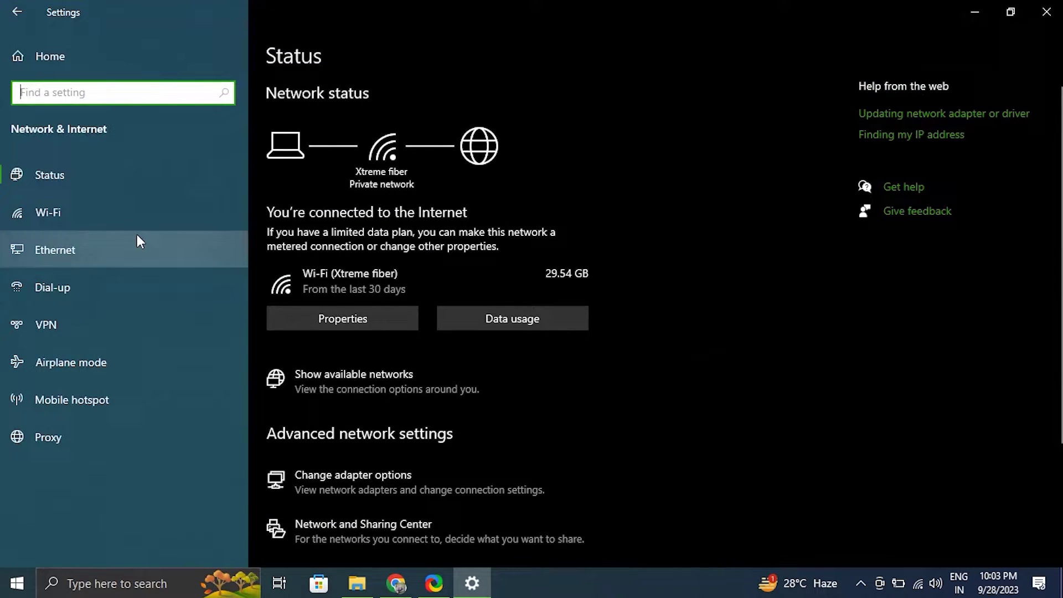
left_click(128, 217)
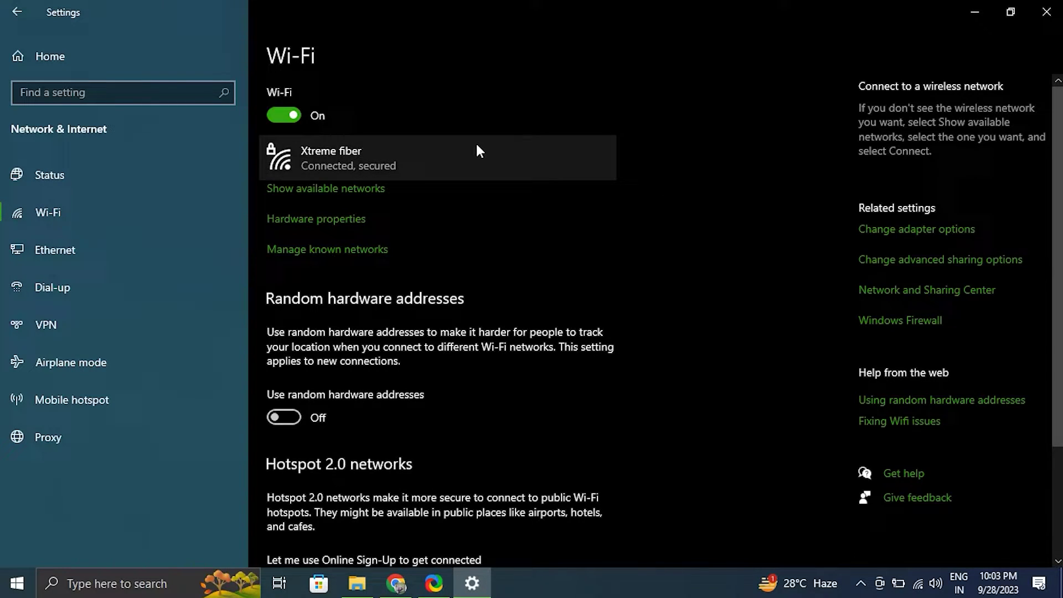
left_click(455, 149)
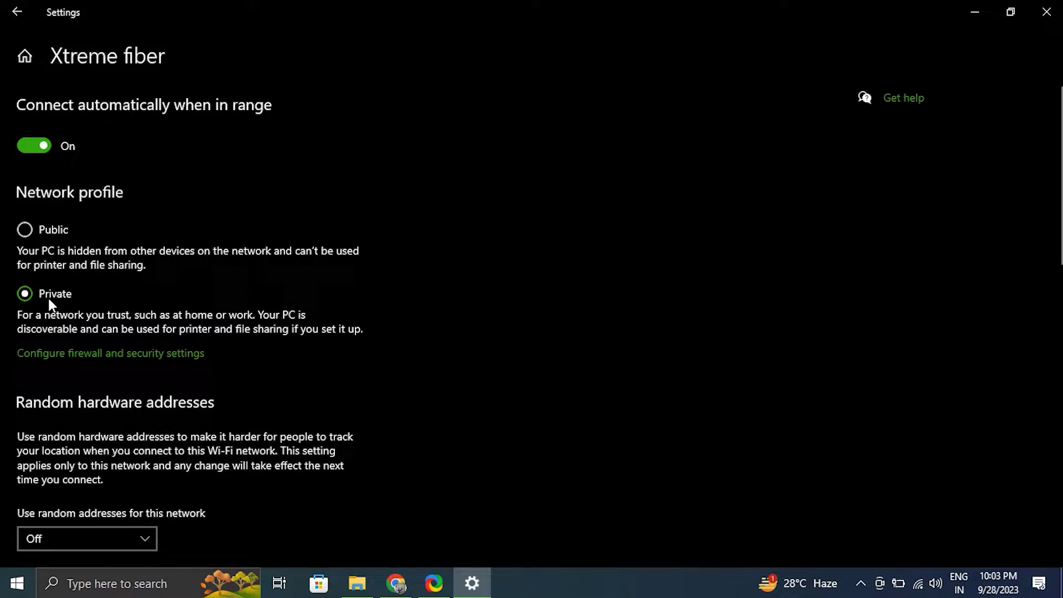
left_click(1047, 12)
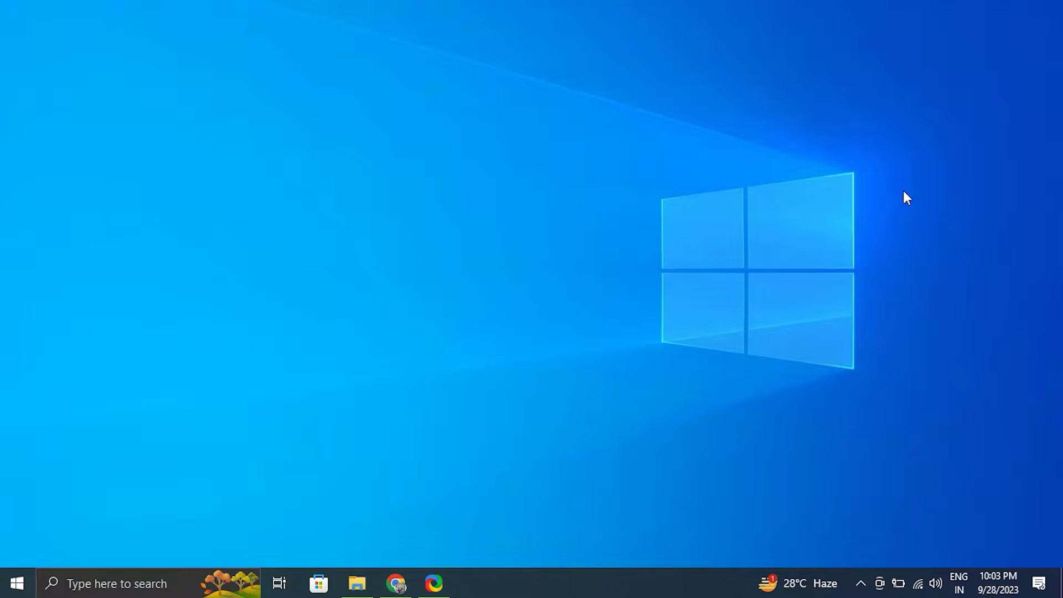
Launch the Services console by running services.msc from the Run box.
key("super+r")
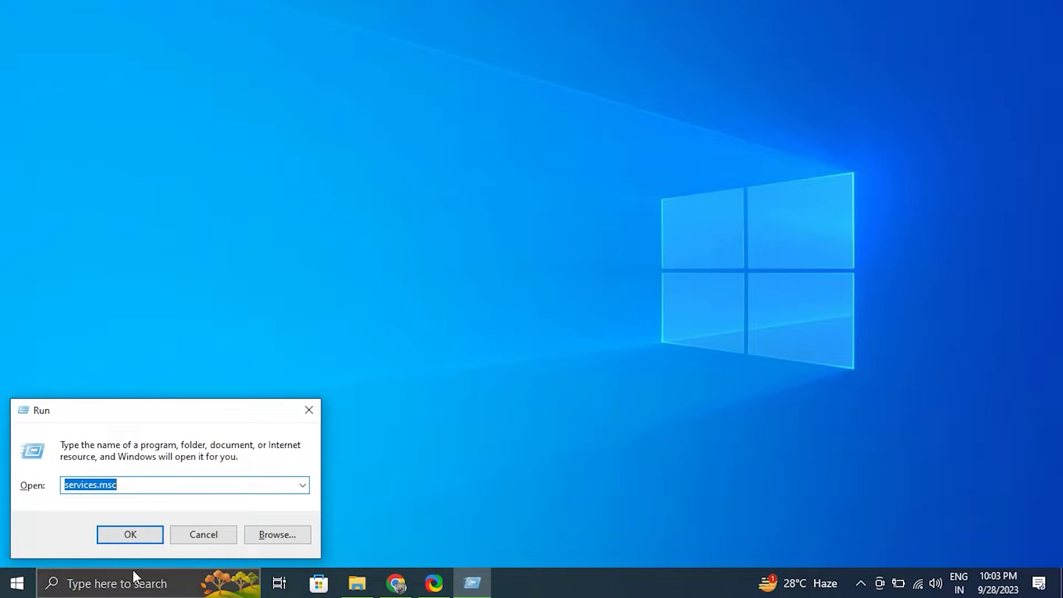
left_click(133, 487)
left_click_drag(126, 487, 64, 485)
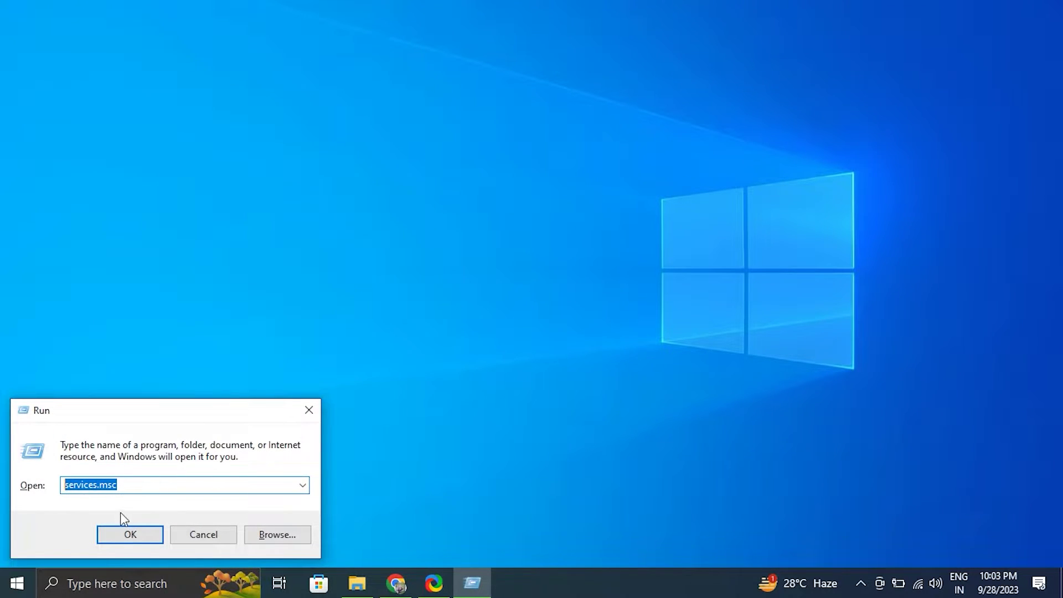
left_click(131, 534)
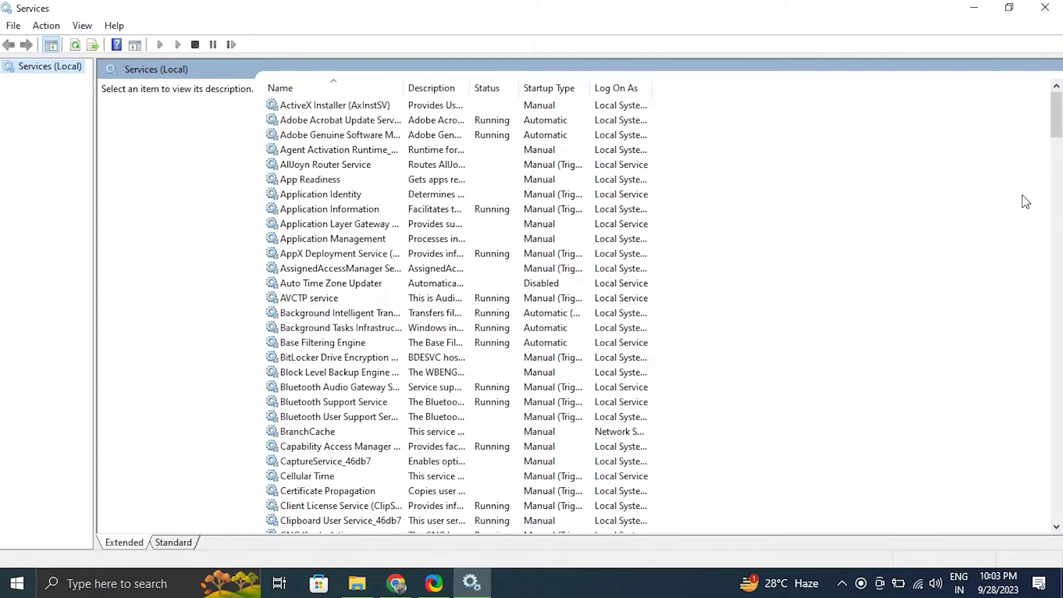
Check that DNS Client's properties show Running with Automatic startup, then cancel.
left_click_drag(1058, 135, 1060, 200)
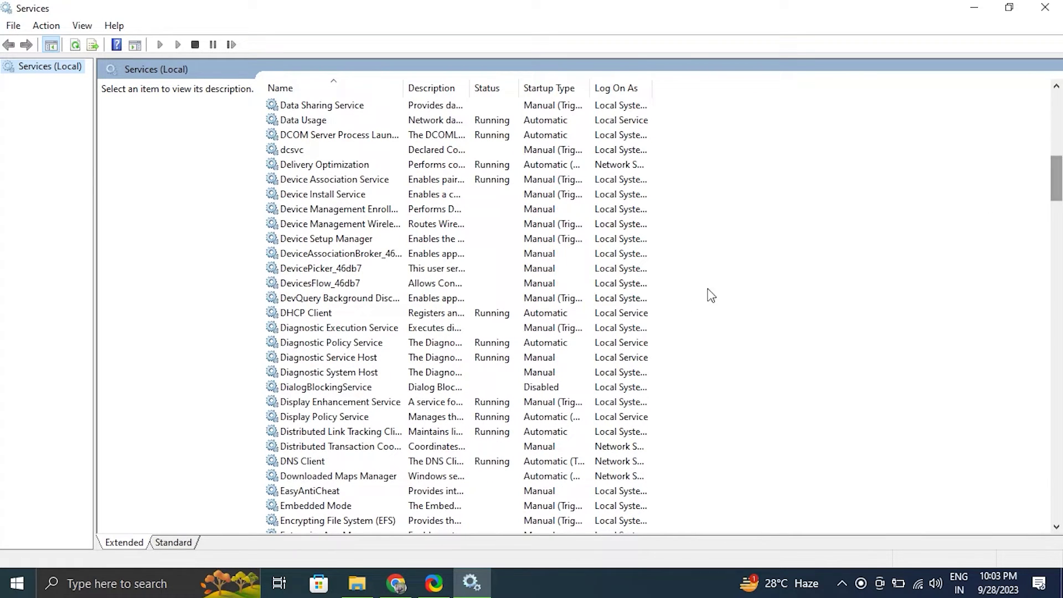
left_click(351, 461)
right_click(350, 461)
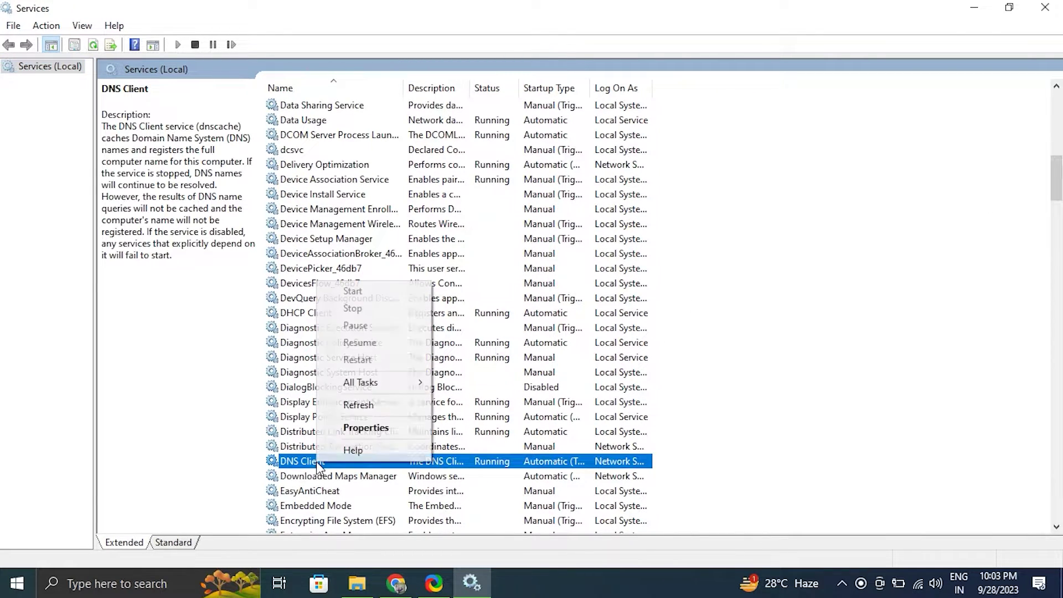
left_click(355, 429)
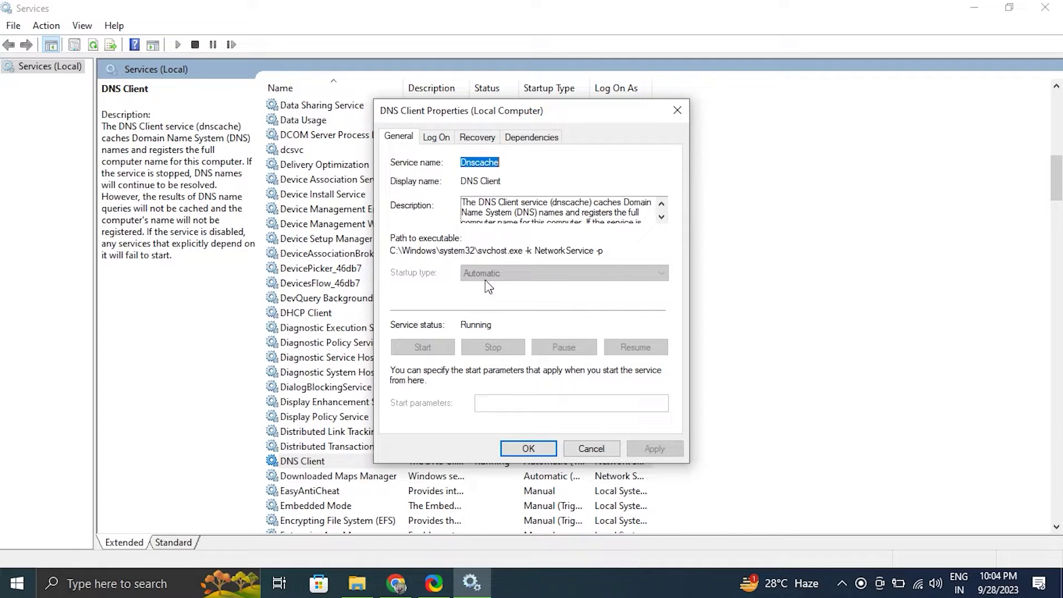
left_click(590, 448)
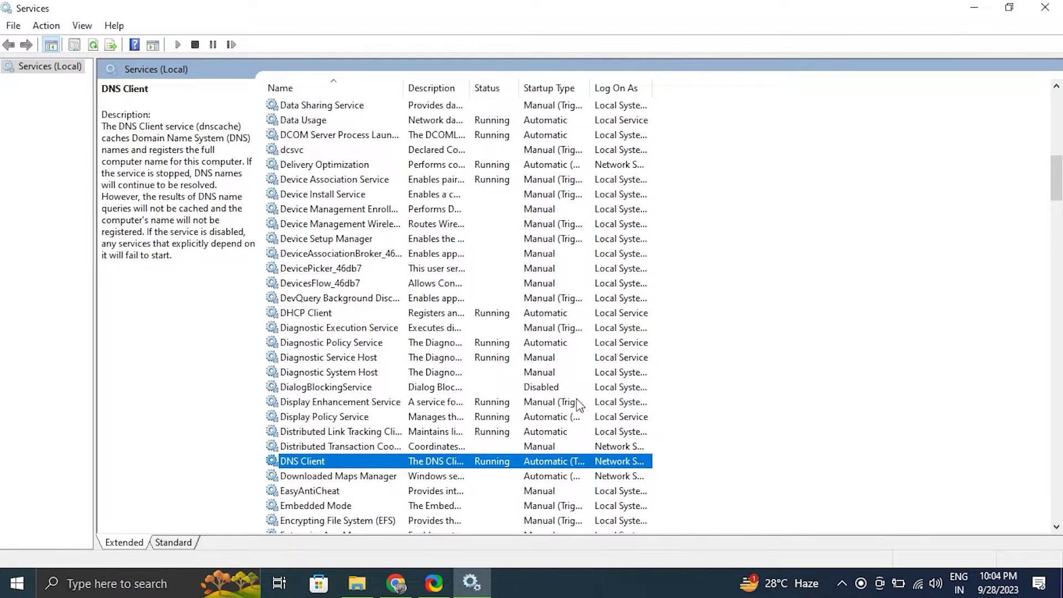
Set Function Discovery Resource Publication's startup type to Automatic.
left_click_drag(1056, 179, 1056, 190)
left_click(392, 492)
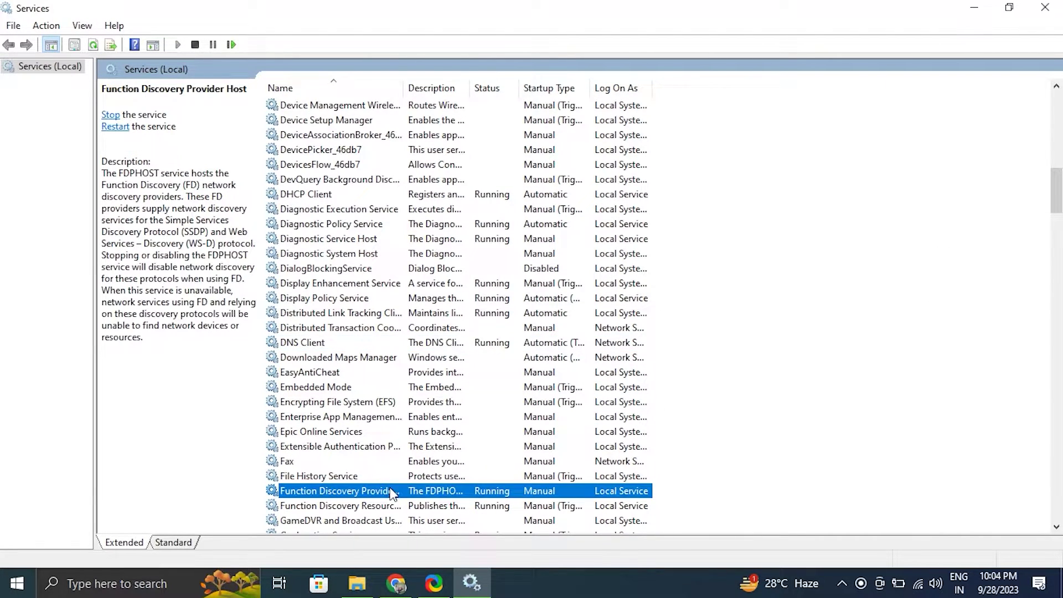
right_click(392, 492)
left_click(429, 455)
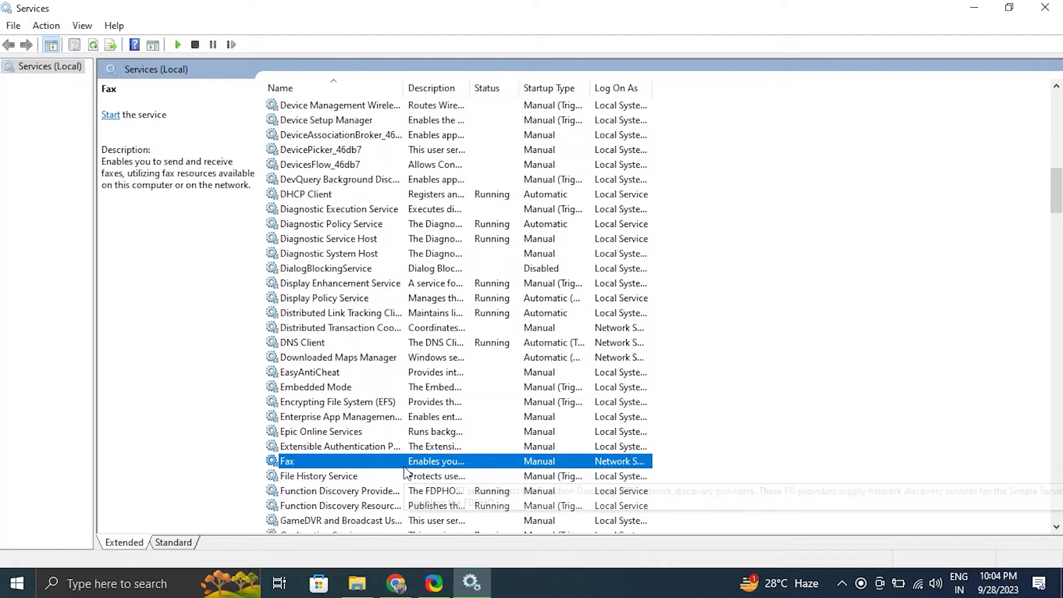
double_click(400, 493)
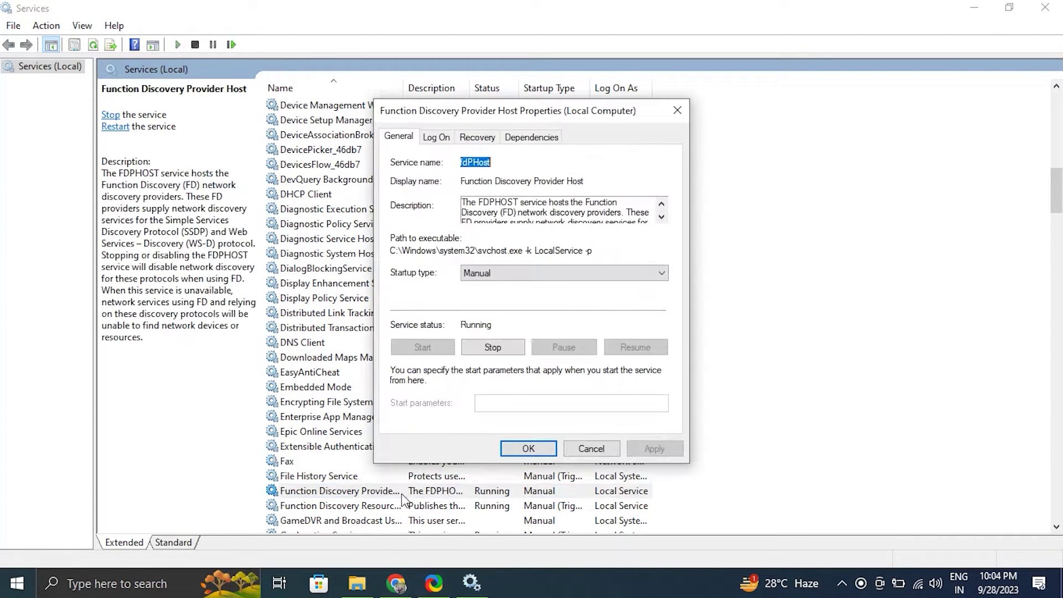
left_click(590, 449)
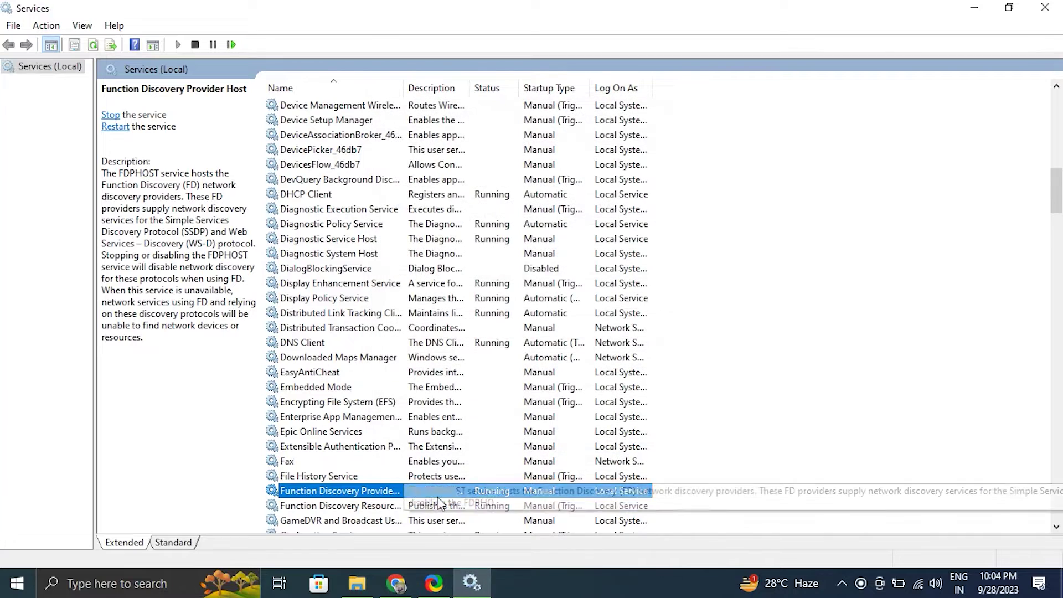
left_click(365, 508)
right_click(366, 507)
left_click(397, 479)
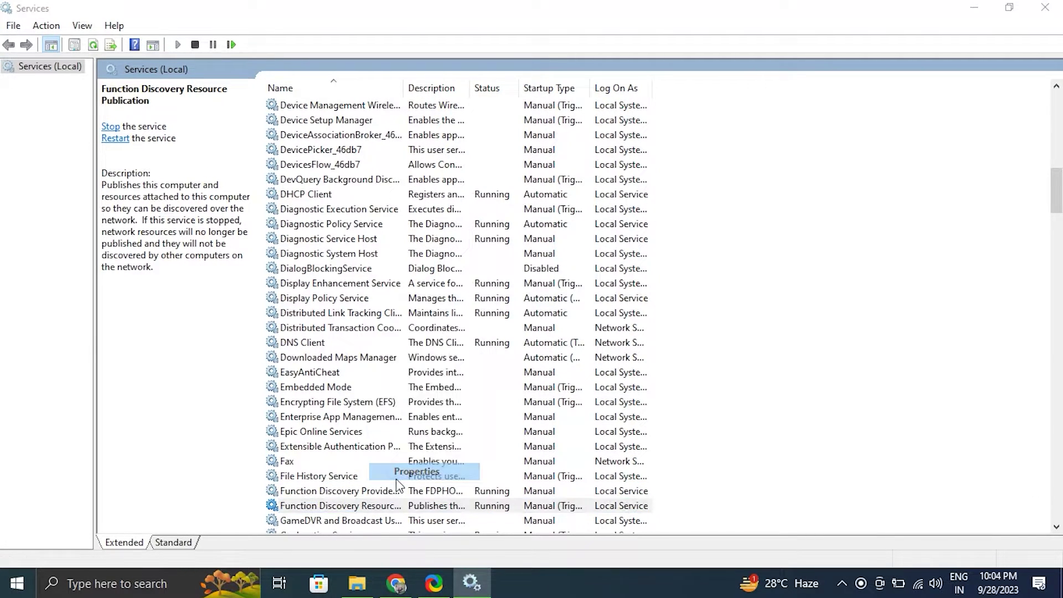
left_click(491, 277)
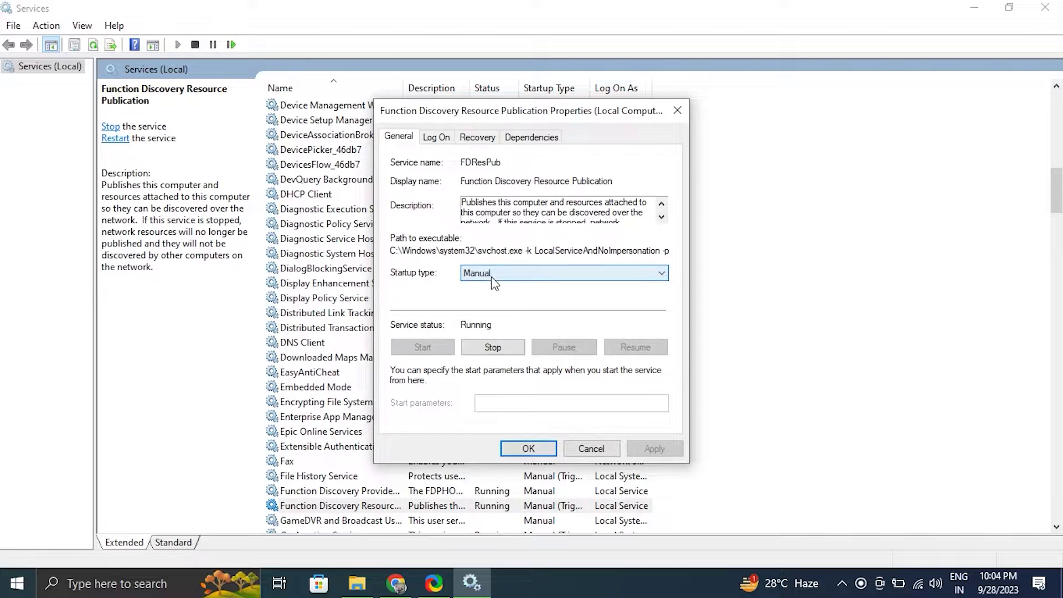
left_click(497, 300)
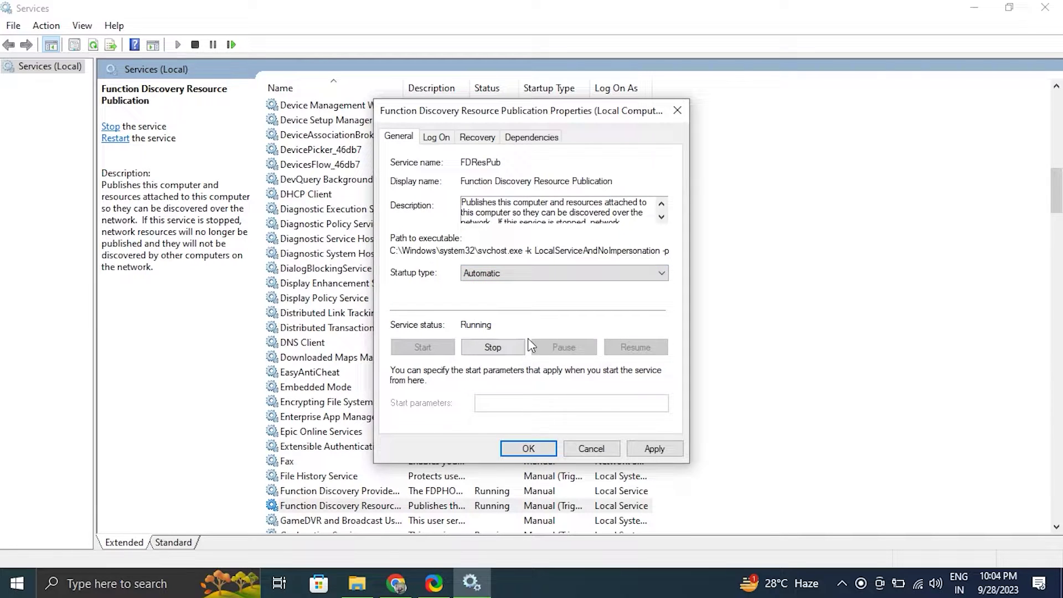
left_click(541, 449)
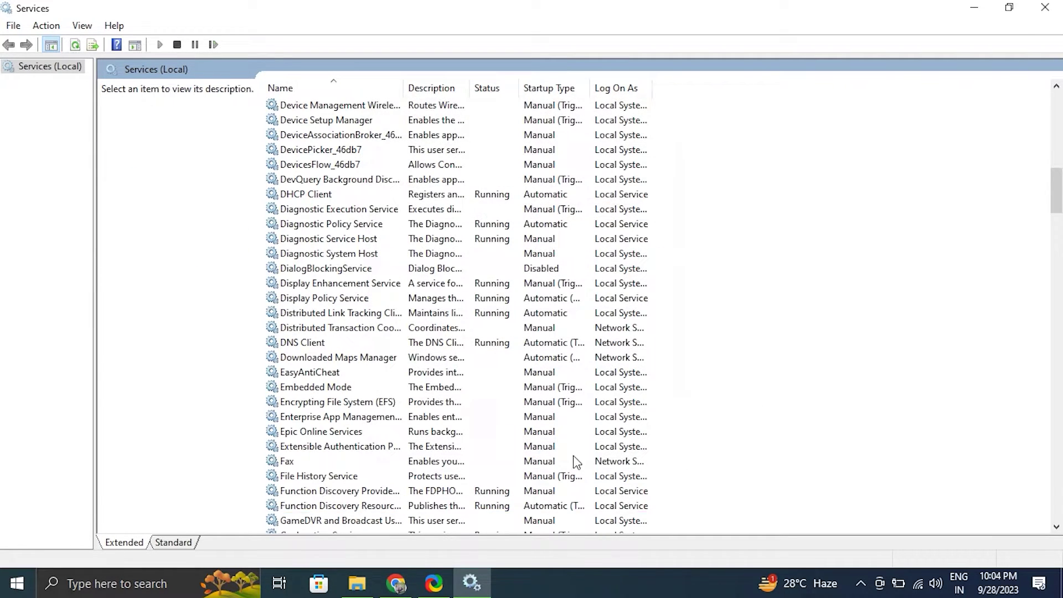
Set Function Discovery Provider Host's startup type to Automatic.
double_click(338, 490)
left_click(564, 272)
left_click(498, 299)
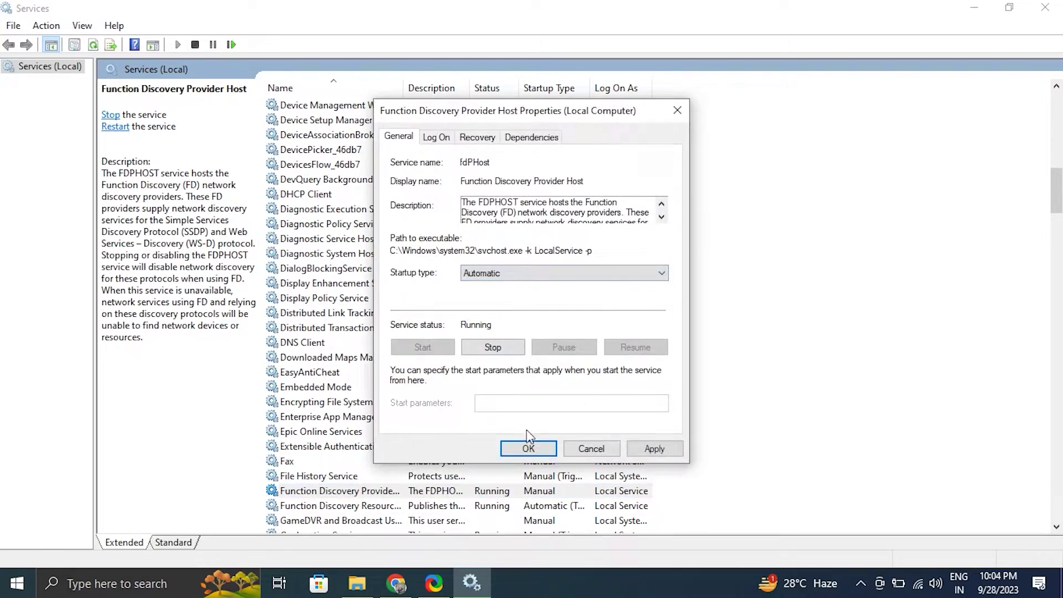
left_click(528, 449)
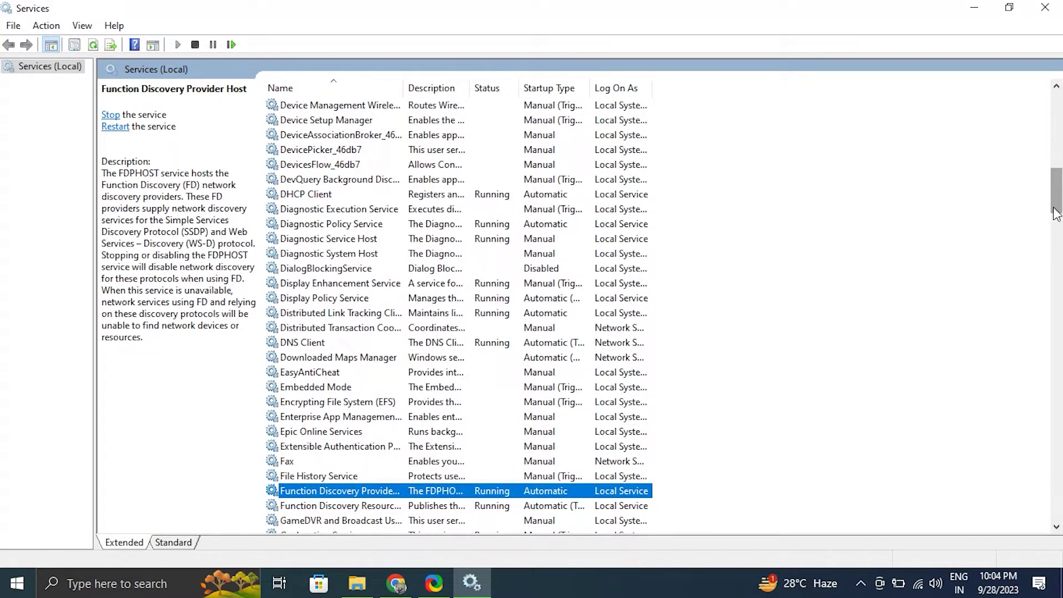
Set UPnP Device Host's startup type to Automatic and close Services.
left_click_drag(1056, 197, 1055, 443)
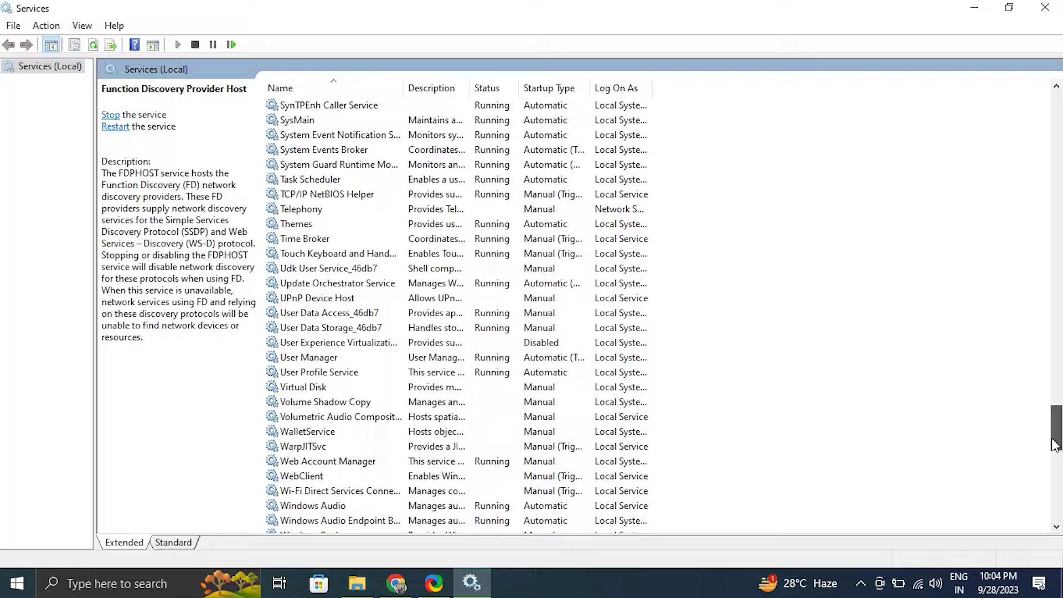
double_click(324, 298)
left_click(501, 273)
left_click(498, 298)
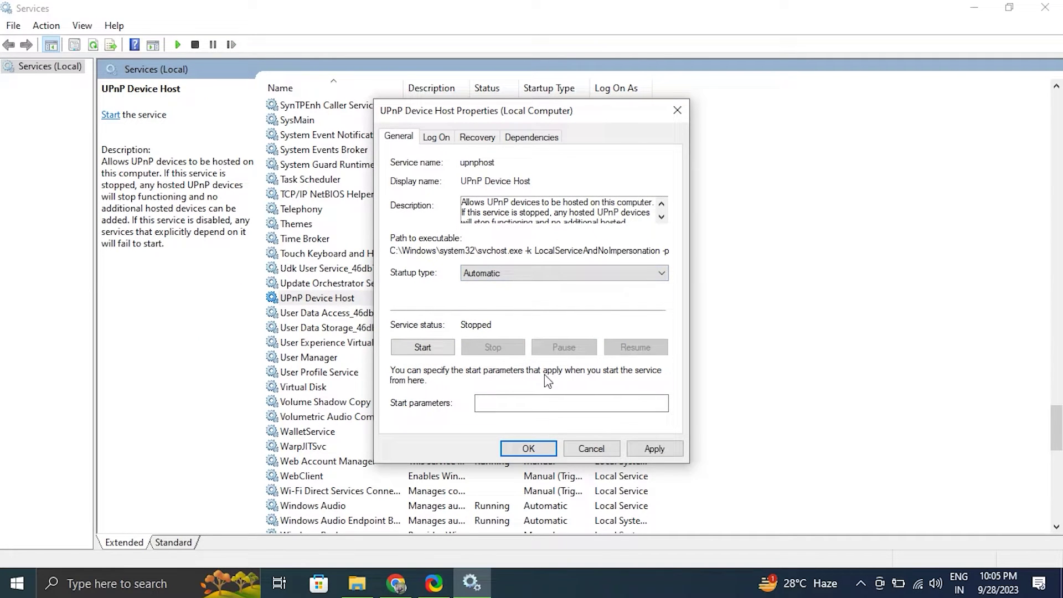
key("Return")
left_click(1046, 8)
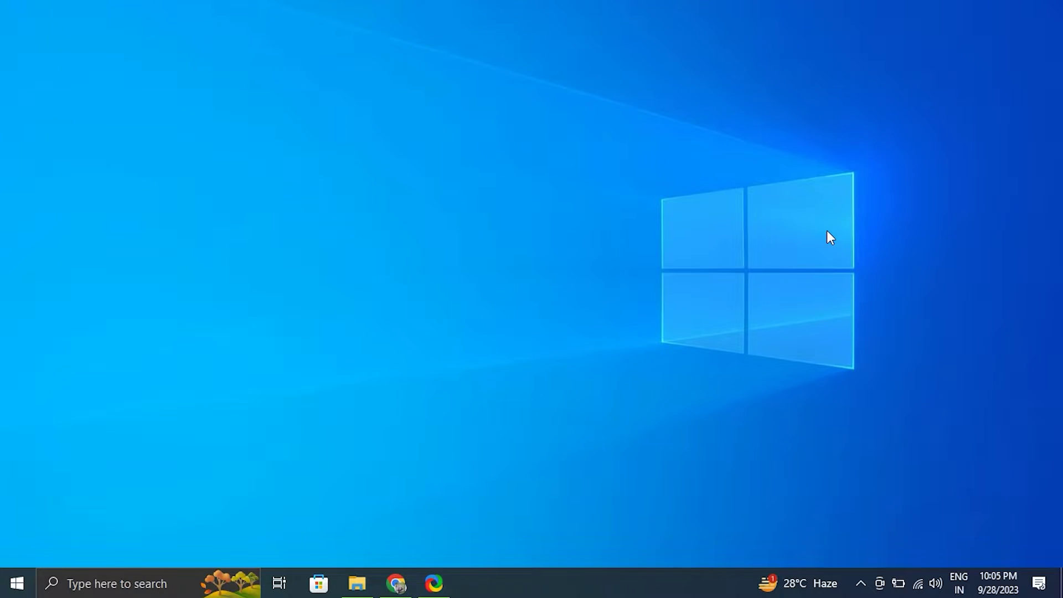
key("super+i")
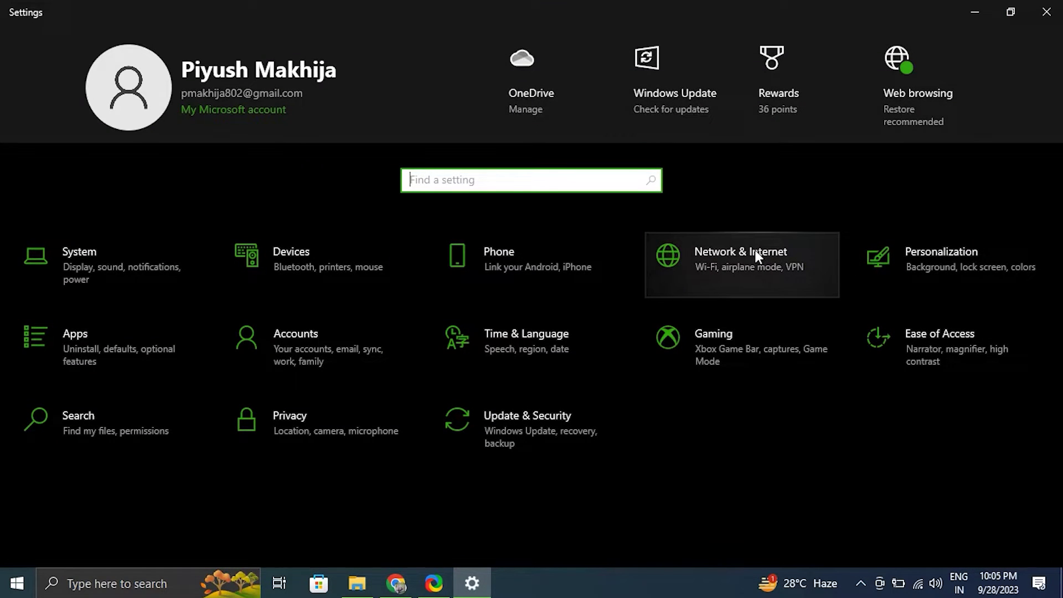
left_click(754, 248)
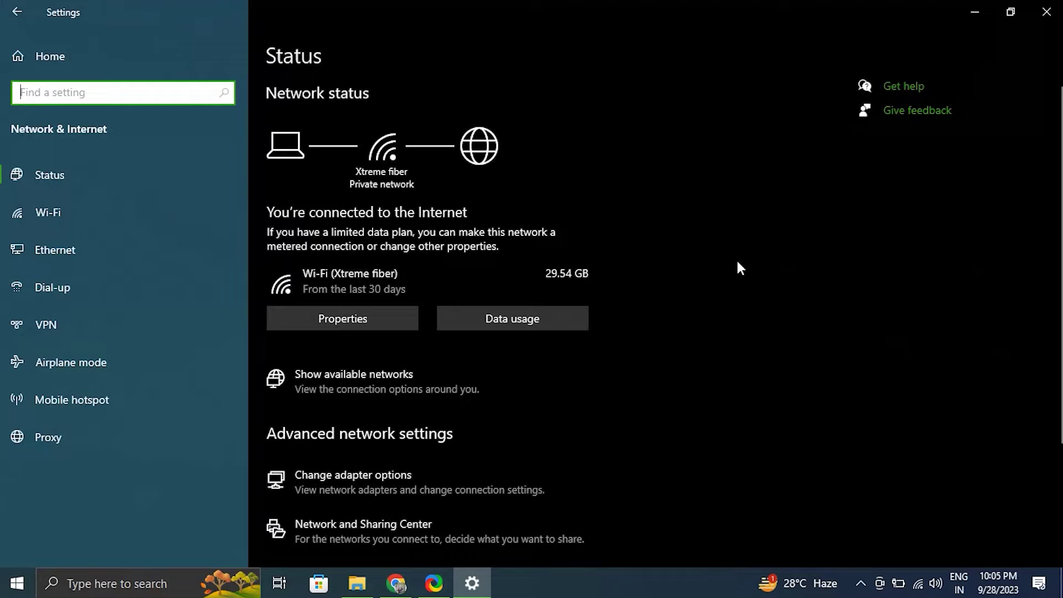
scroll(1061, 324, "down", 2)
left_click_drag(1061, 324, 1059, 405)
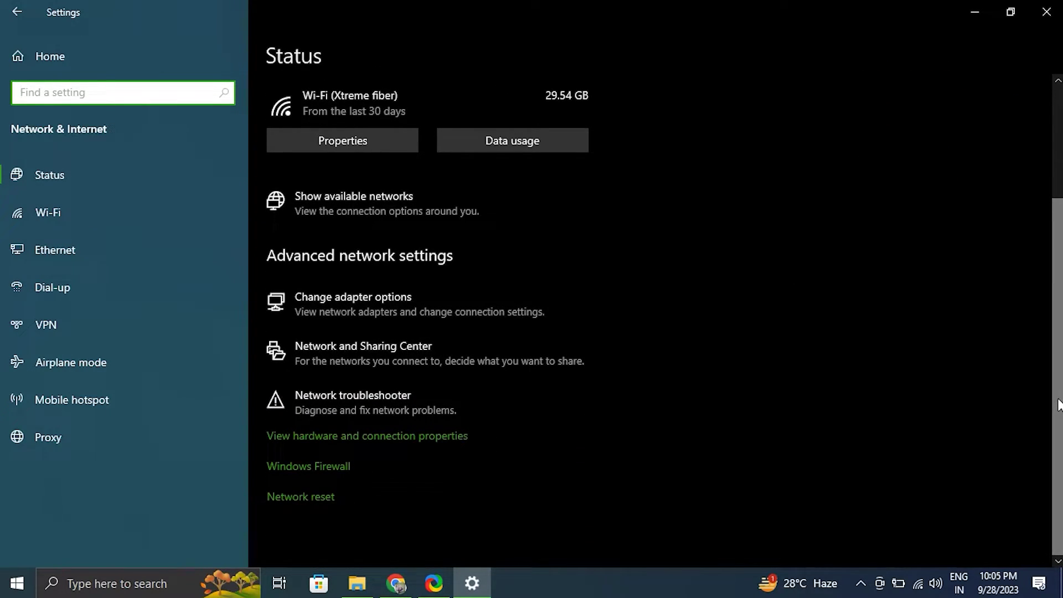
left_click(299, 498)
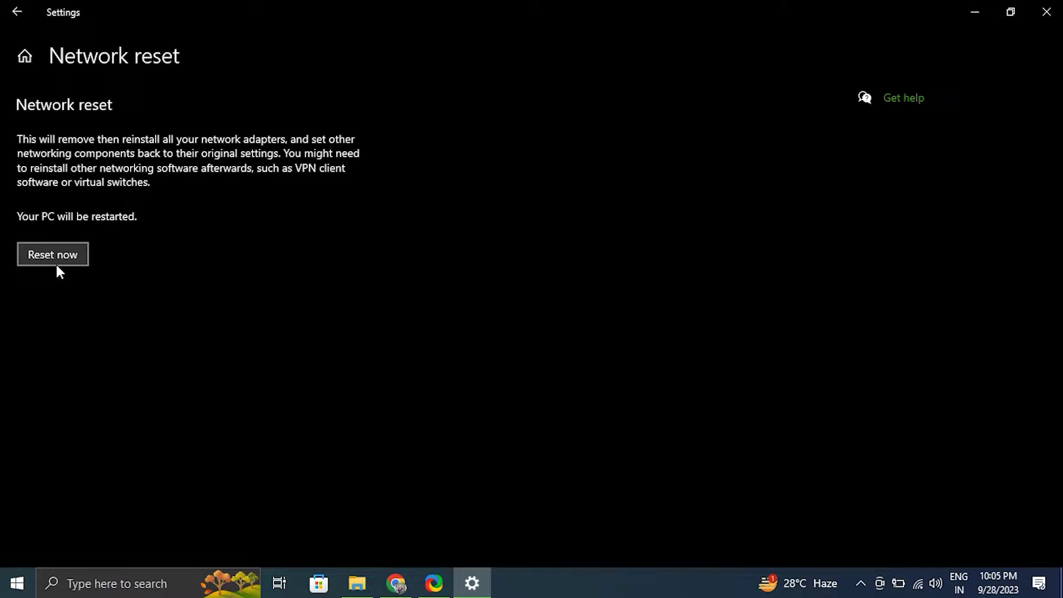
left_click(1047, 11)
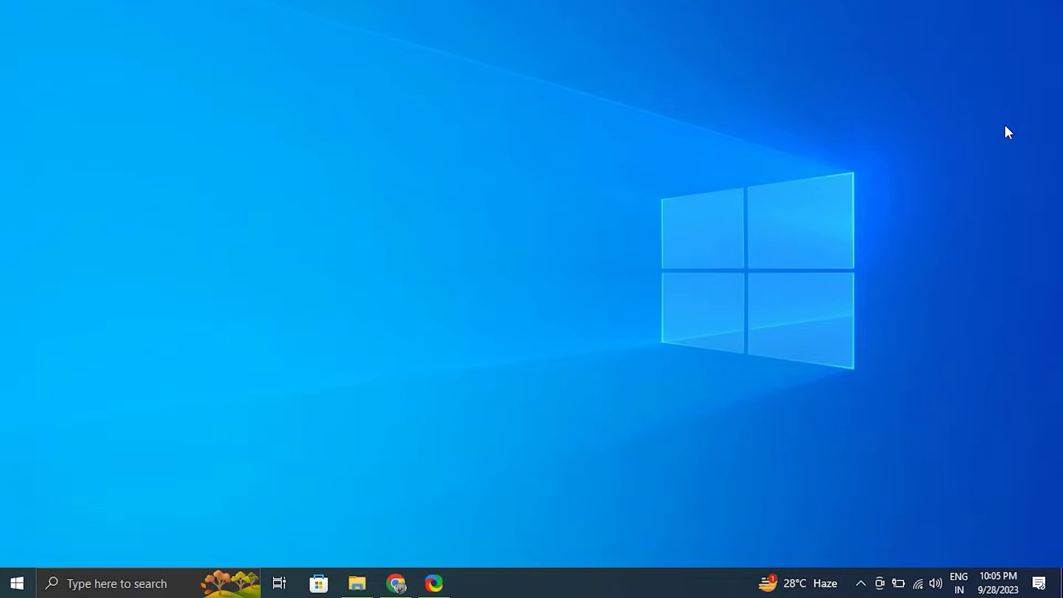
Open Windows Settings and go to the Troubleshoot page.
left_click(100, 583)
left_click(861, 583)
left_click(861, 583)
left_click(161, 582)
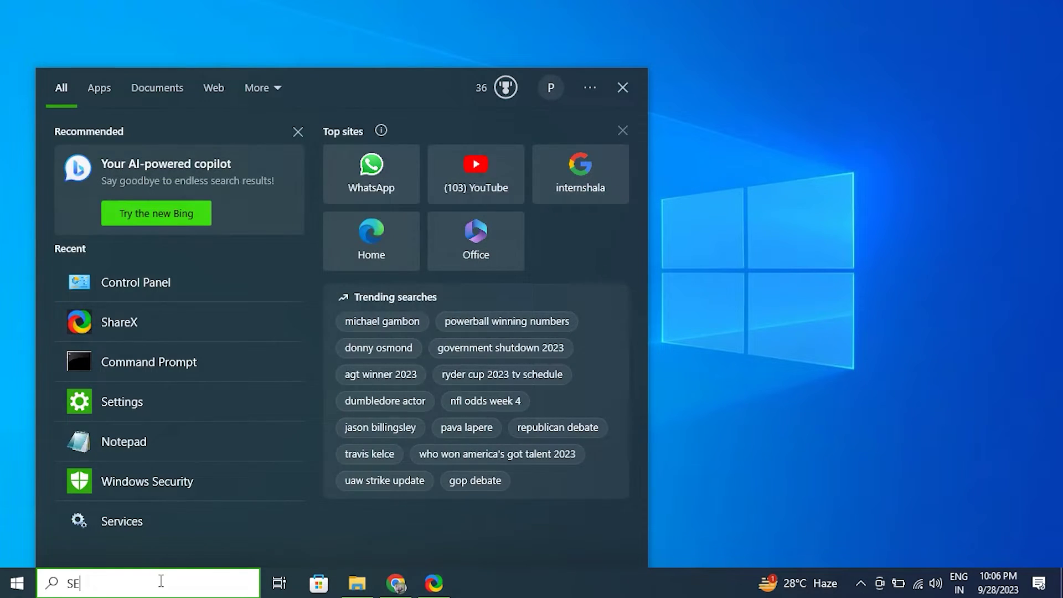
type("TT")
key("Return")
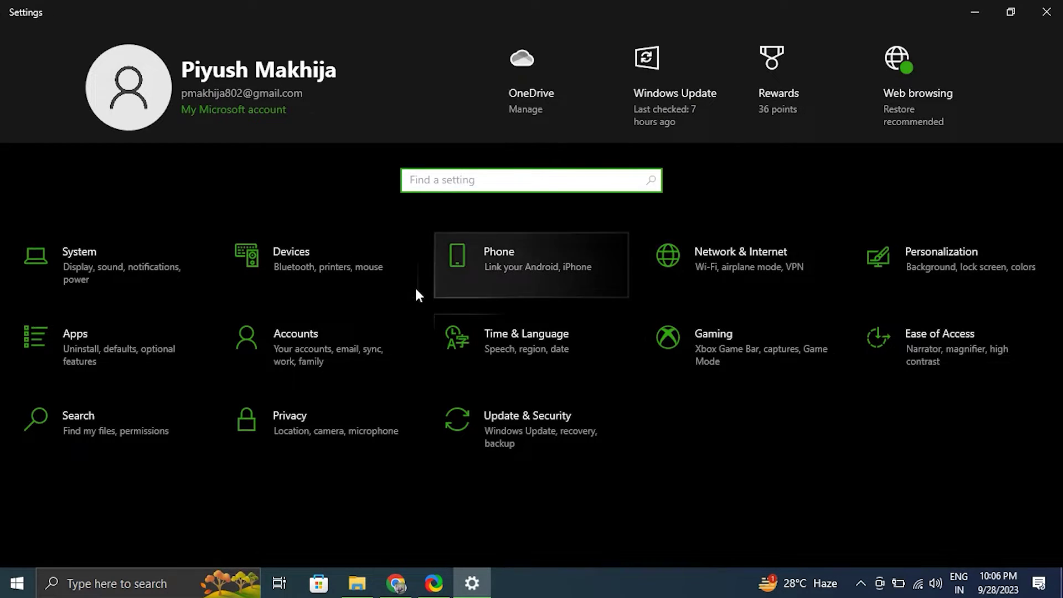
left_click(140, 282)
left_click(121, 101)
type("T")
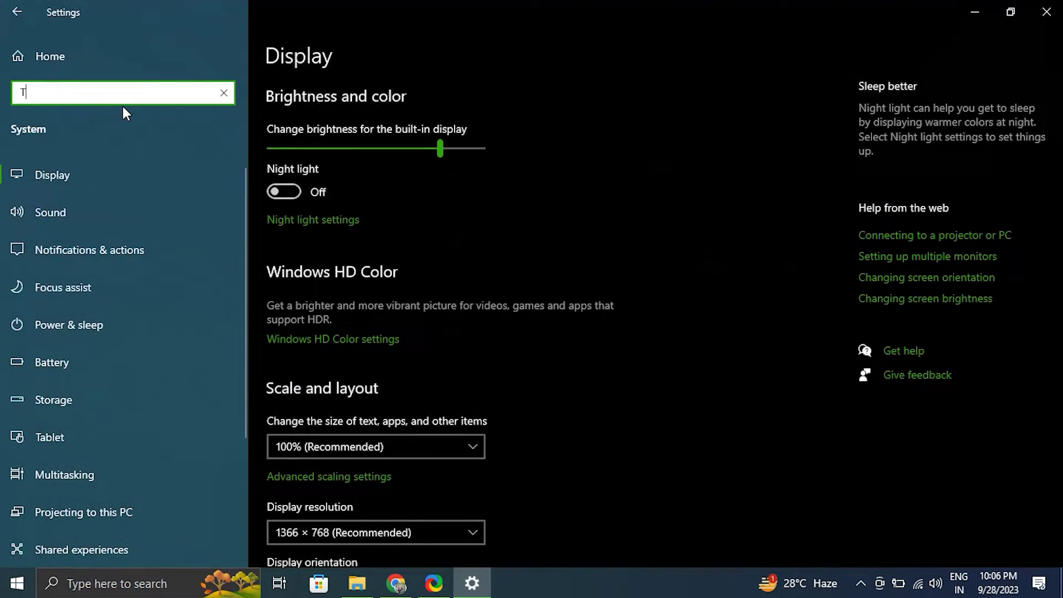
type("T")
left_click(123, 118)
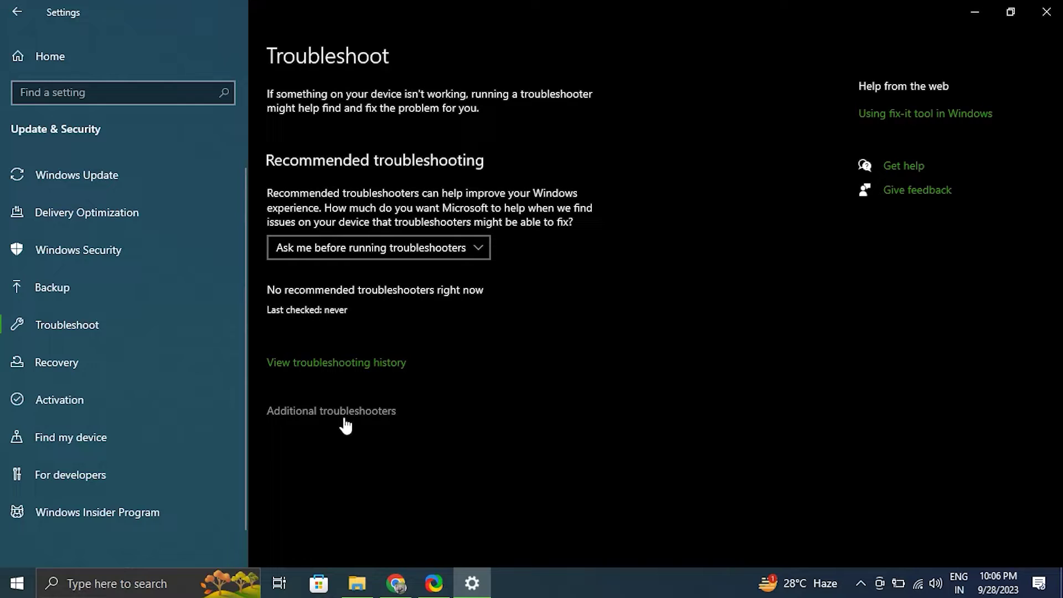
Run the Internet Connections troubleshooter from Additional troubleshooters, cancel it, and close Settings.
left_click(344, 414)
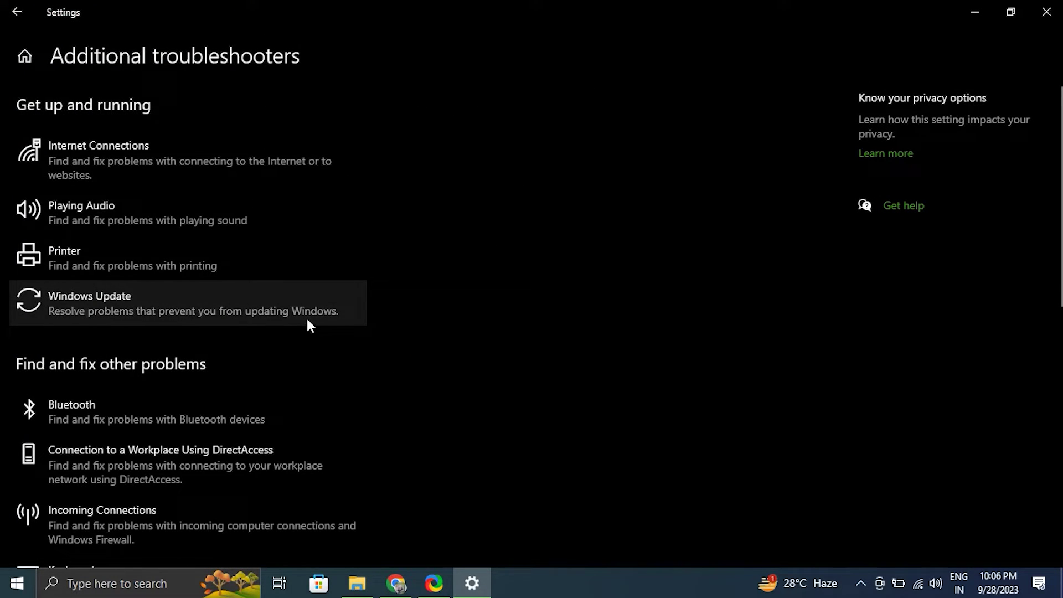
left_click(149, 168)
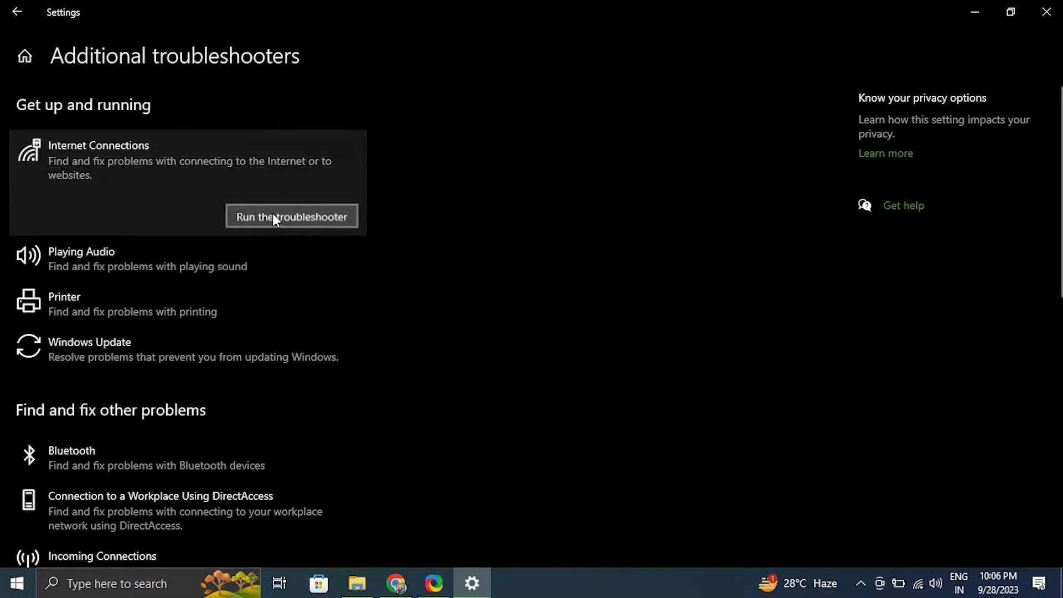
left_click(274, 216)
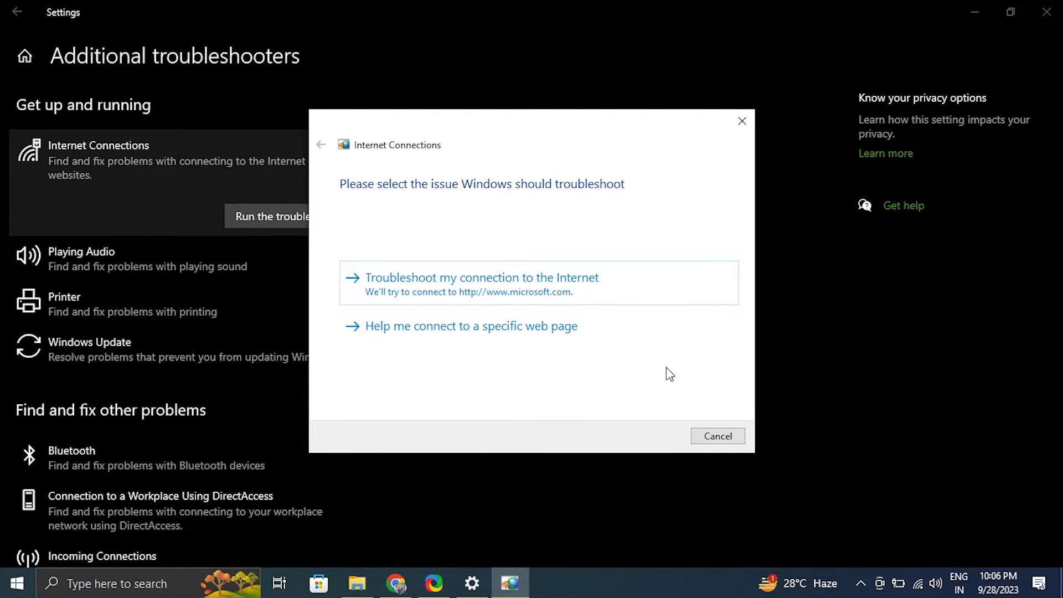
left_click(714, 437)
left_click(1047, 12)
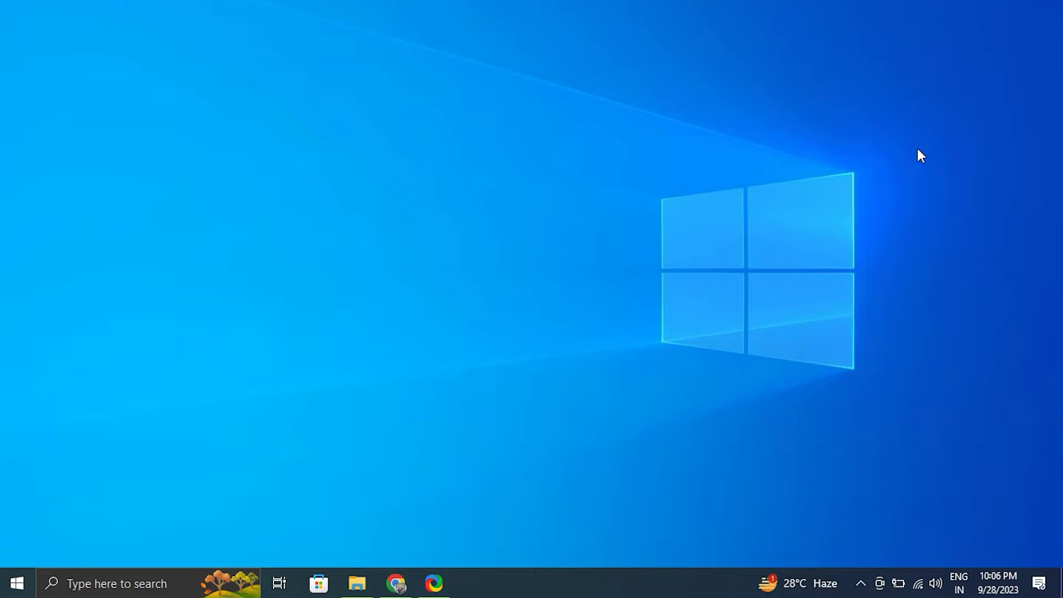
Open Command Prompt as administrator and run netsh winsock reset.
left_click(159, 583)
type("COMM")
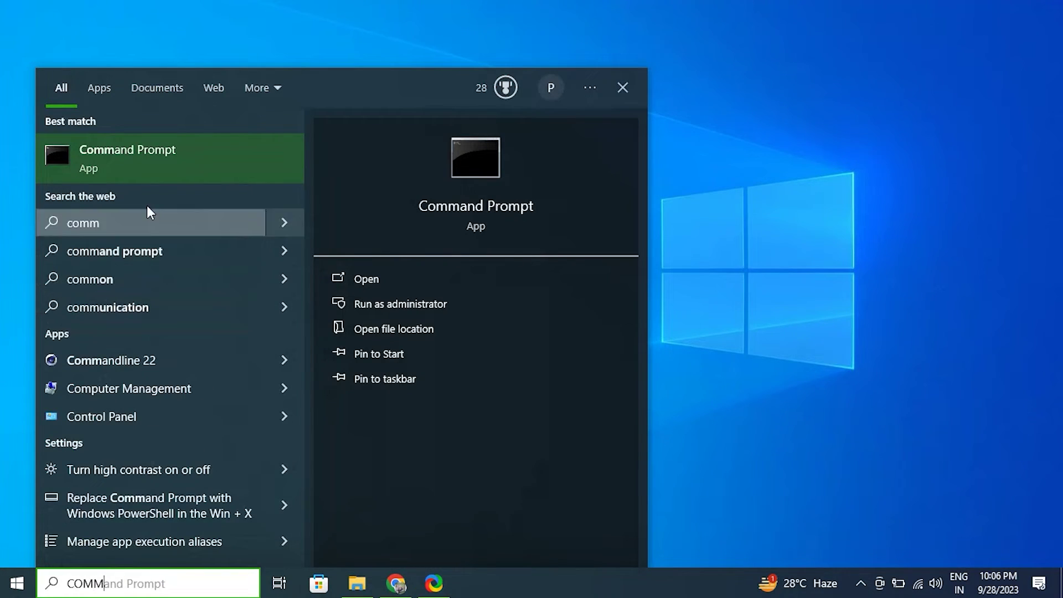
left_click(373, 303)
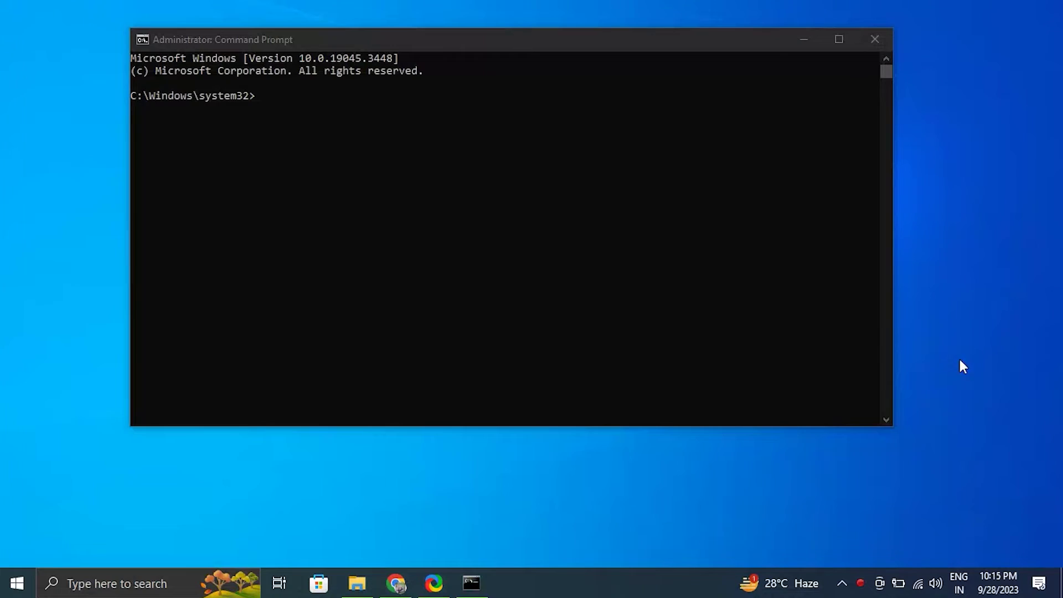
left_click(300, 108)
type("netsh winsock reset")
key("Return")
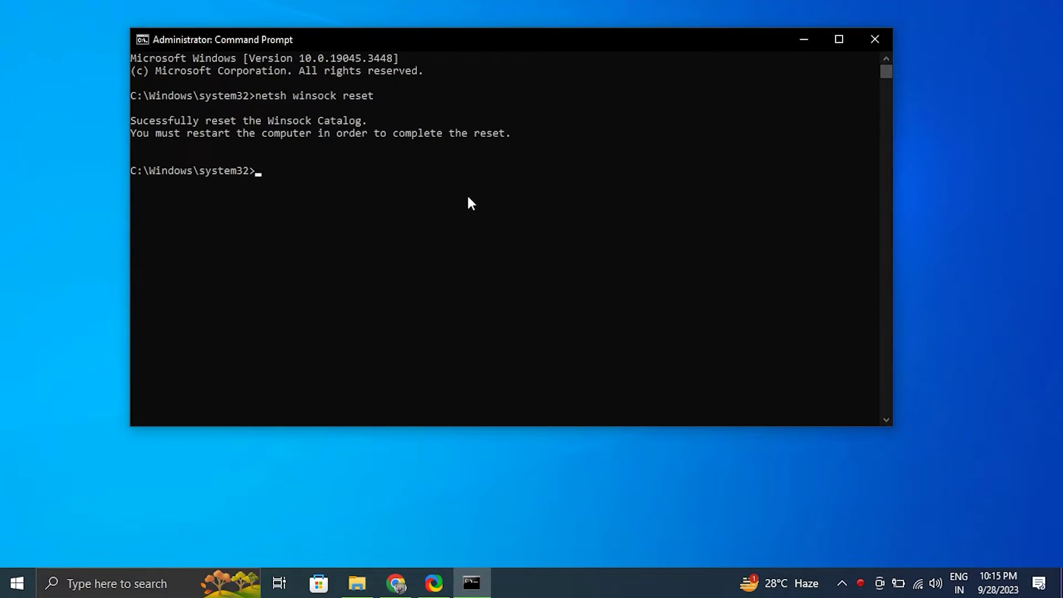
Copy netsh int ip reset from the instructions page and run it.
left_click(396, 583)
left_click_drag(147, 271, 268, 270)
key("ctrl+c")
key("alt+Tab")
right_click(434, 391)
key("Return")
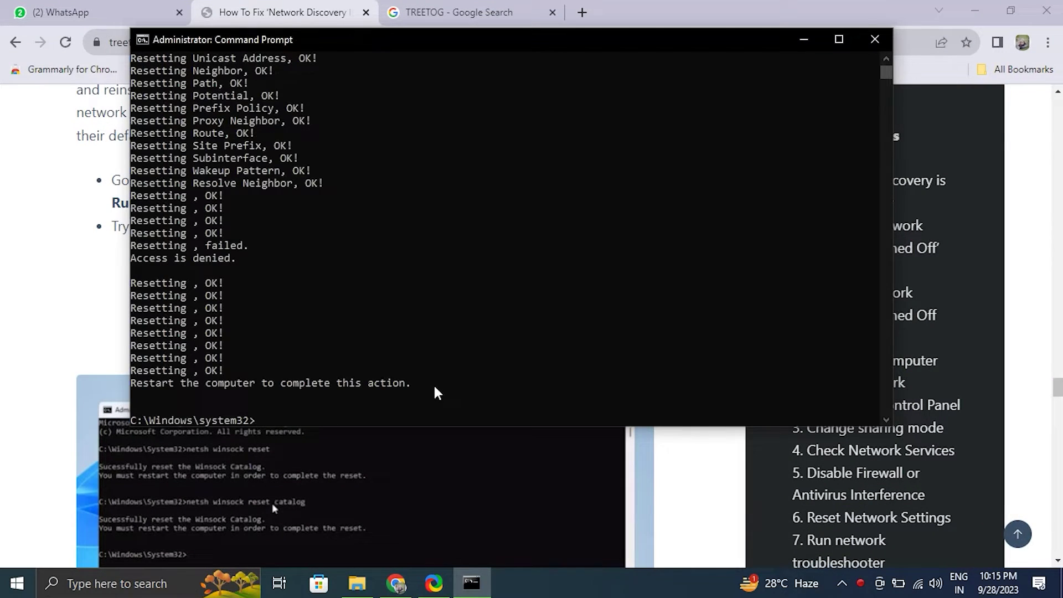
Copy and run ipconfig /release followed by ipconfig /renew.
left_click(320, 457)
left_click_drag(147, 294, 250, 294)
key("ctrl+c")
key("alt+Tab")
right_click(398, 397)
key("Return")
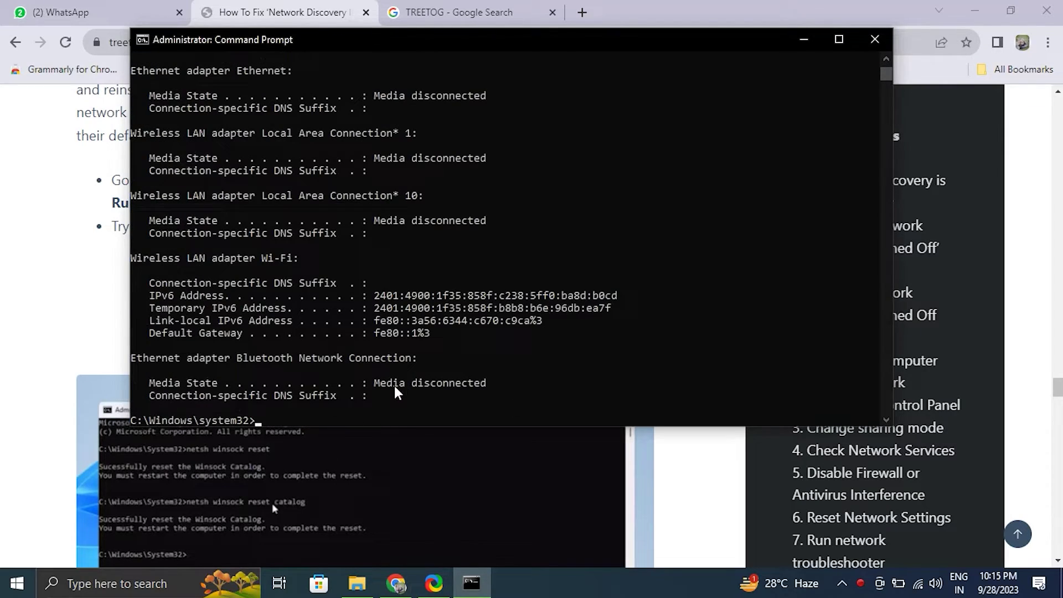
left_click(395, 583)
left_click_drag(148, 316, 206, 316)
key("ctrl+c")
key("alt+Tab")
key("ctrl+v")
key("Return")
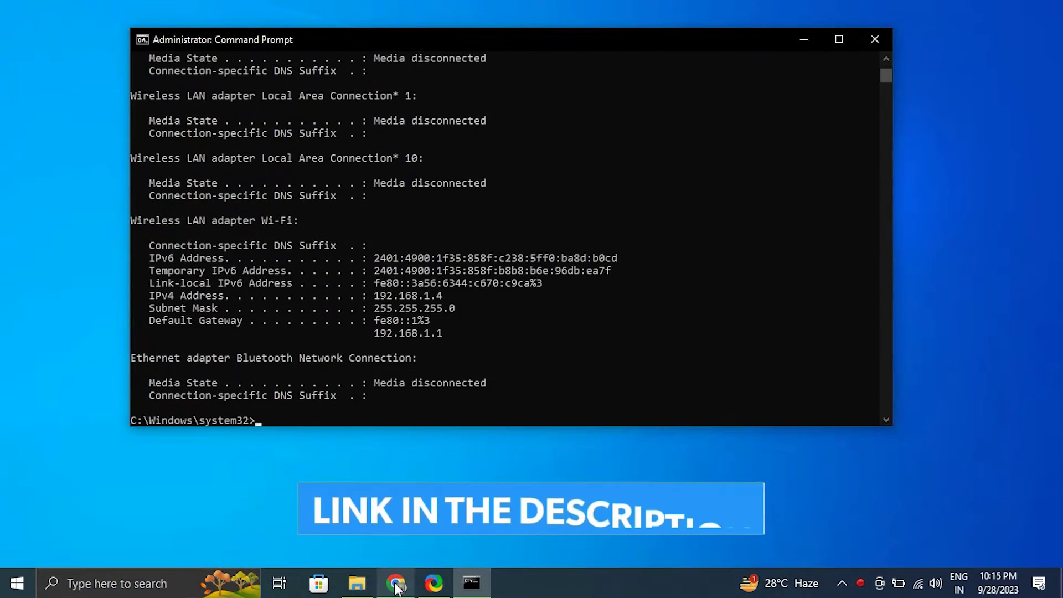
Copy and run ipconfig /flushdns, check the success message, and close Command Prompt.
left_click(396, 583)
left_click_drag(148, 342, 256, 342)
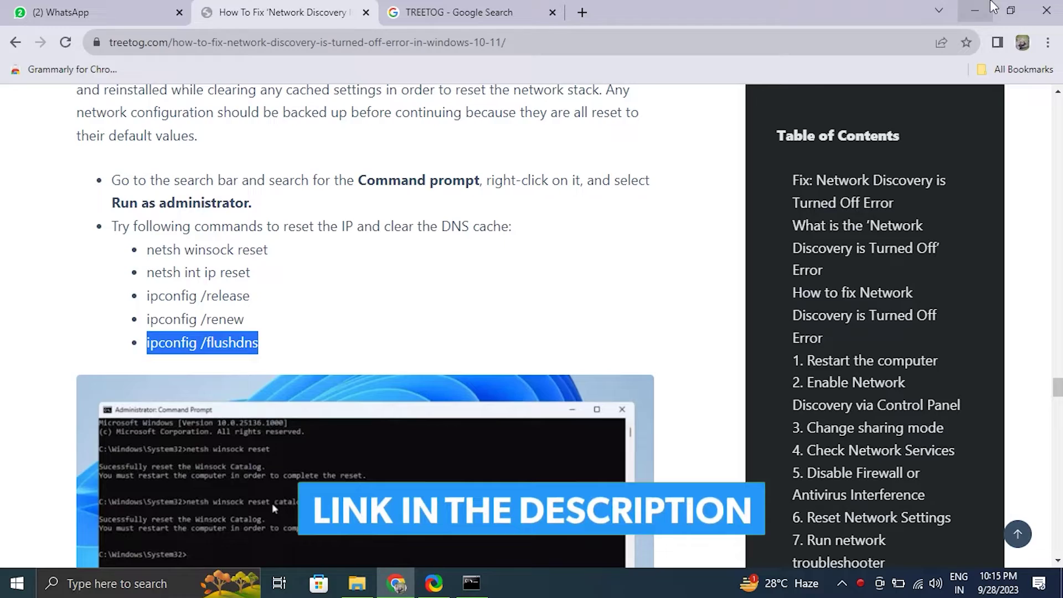
key("ctrl+c")
key("alt+Tab")
right_click(450, 410)
key("Return")
left_click_drag(130, 395, 399, 396)
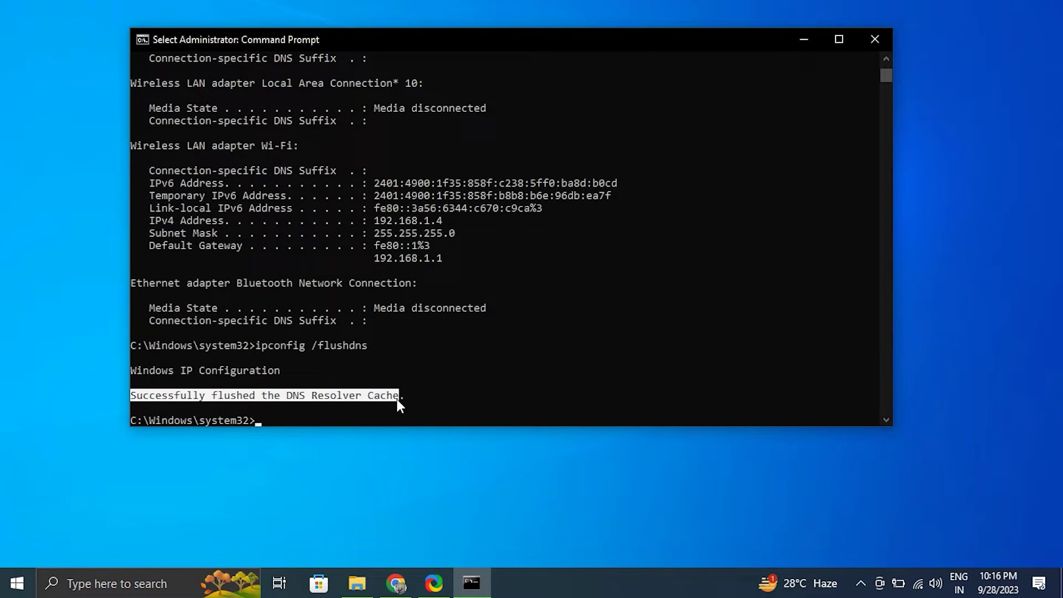
left_click(874, 42)
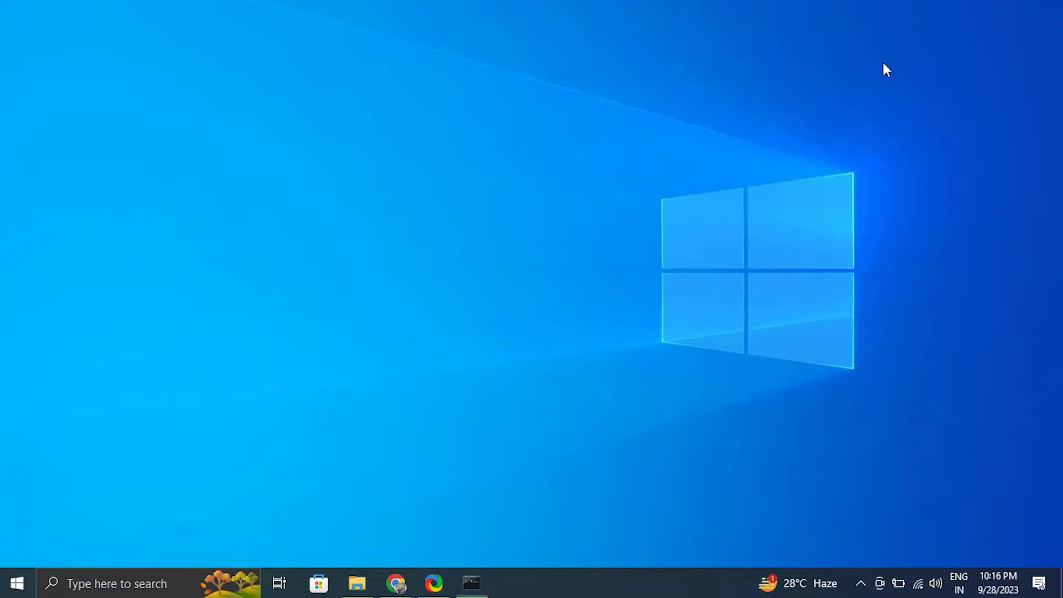
left_click(868, 584)
left_click(869, 584)
key("super+s")
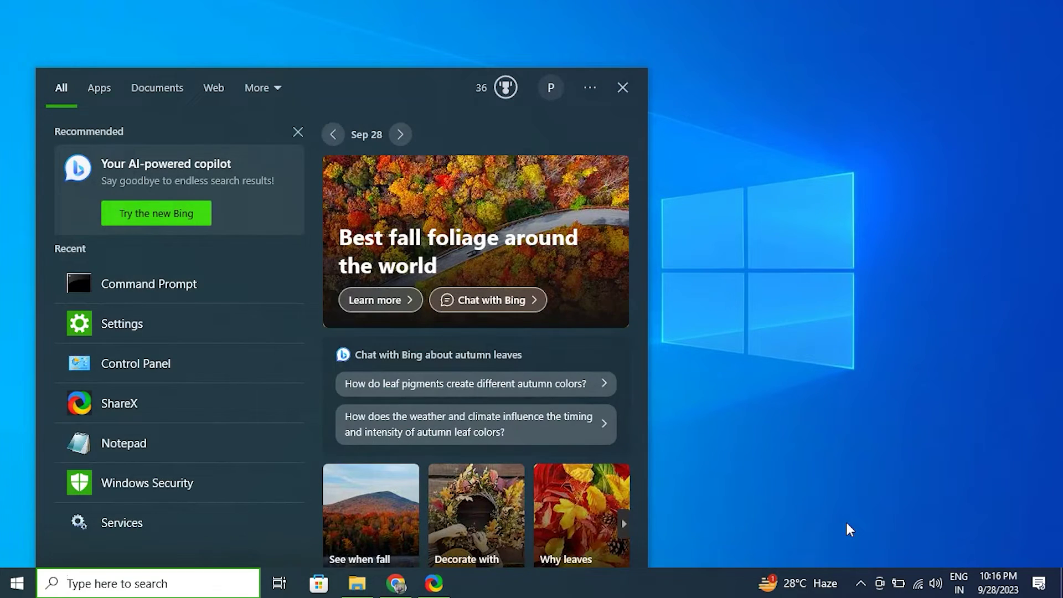
type("CONT")
left_click(240, 161)
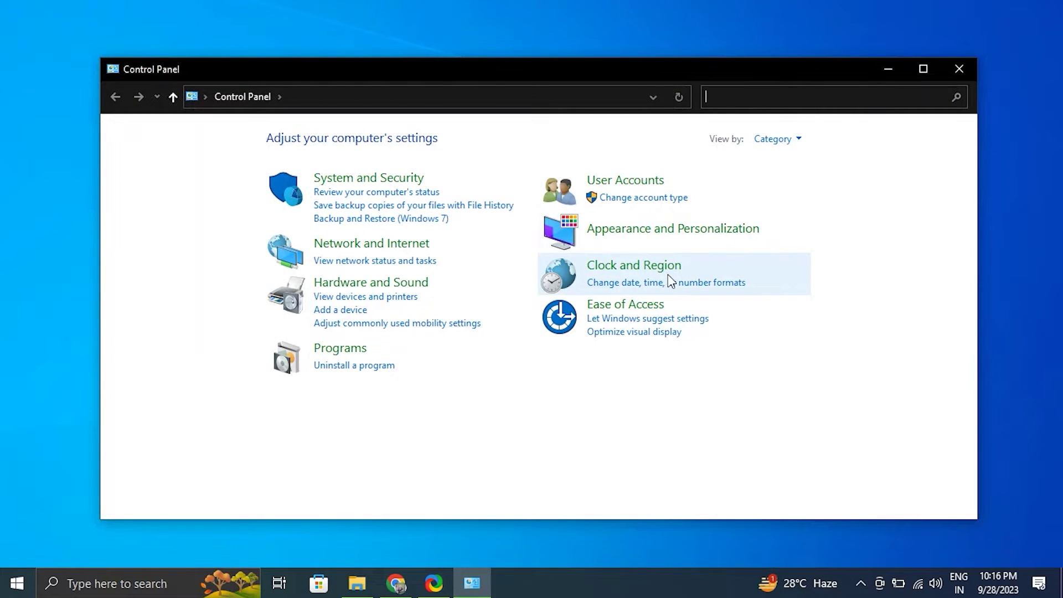
left_click(780, 147)
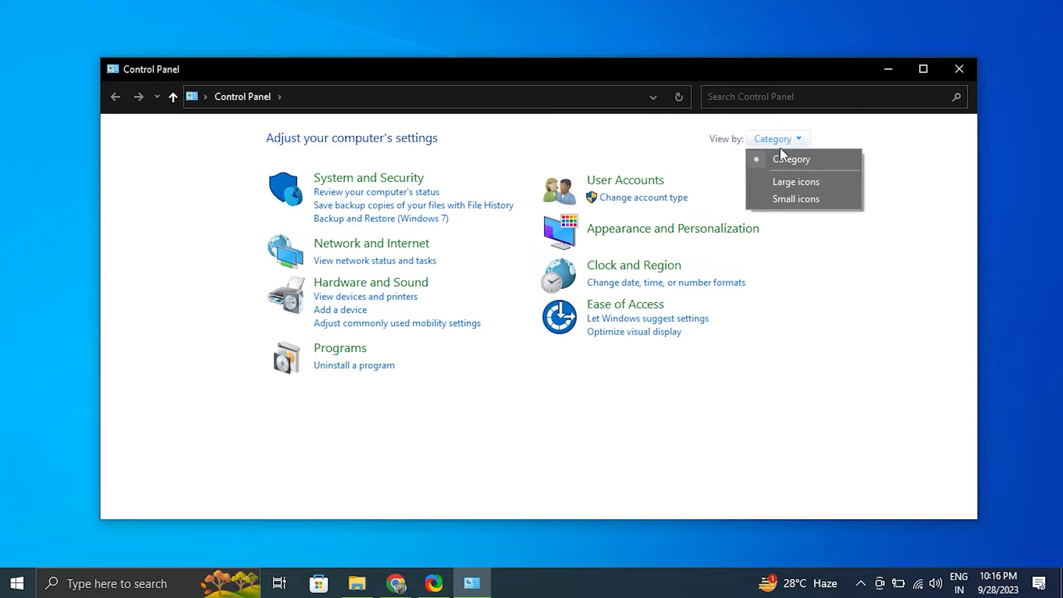
left_click(800, 199)
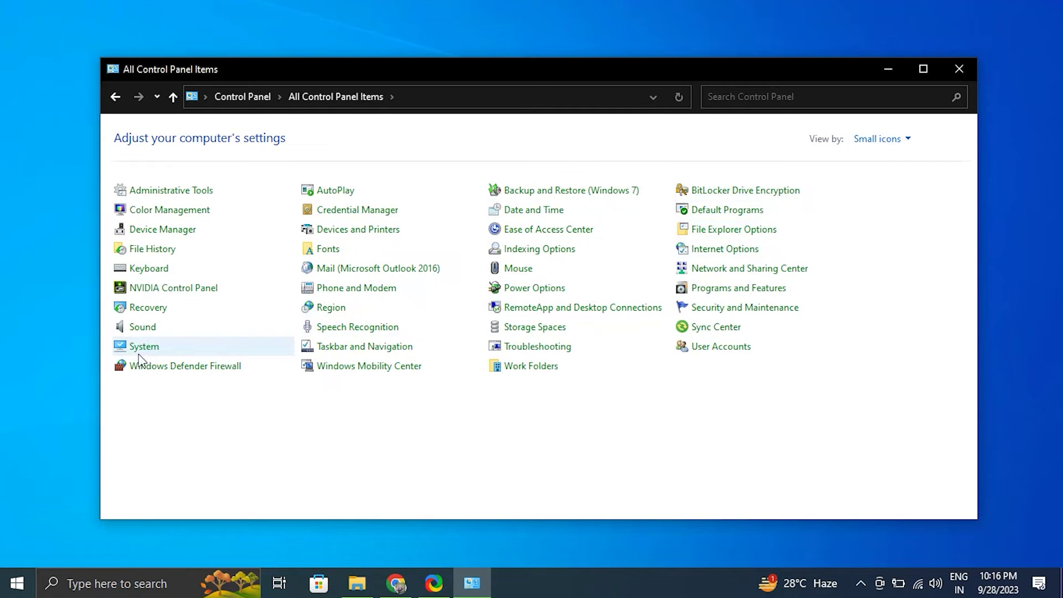
left_click(163, 376)
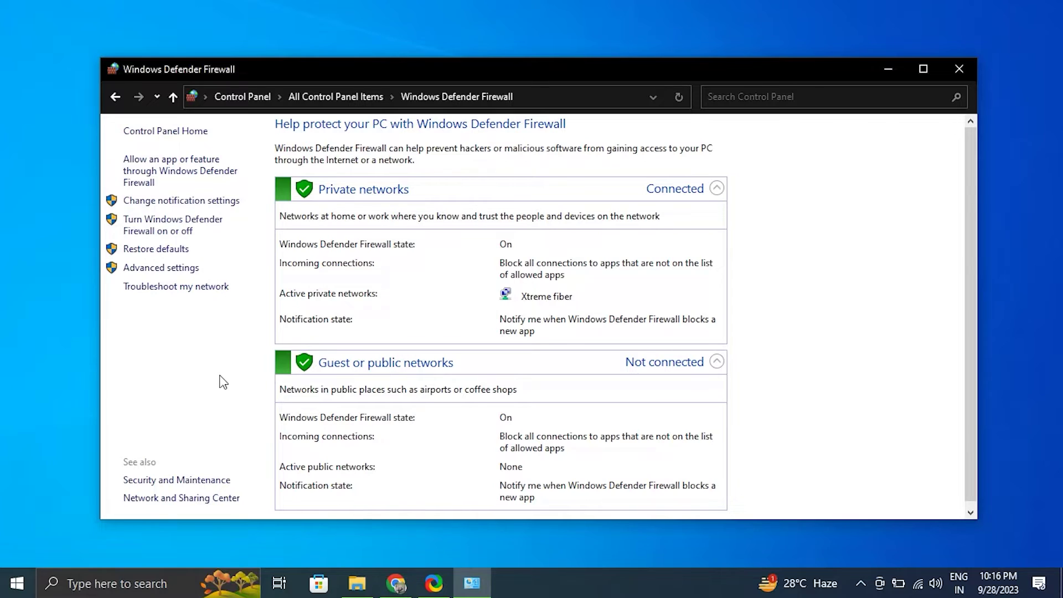
left_click(178, 172)
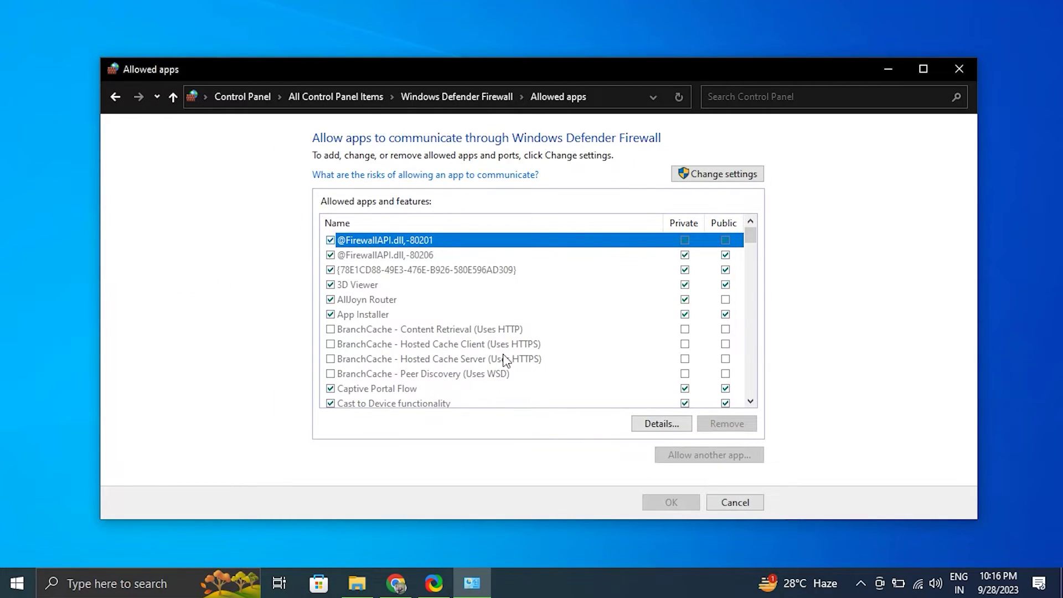
left_click_drag(748, 236, 752, 312)
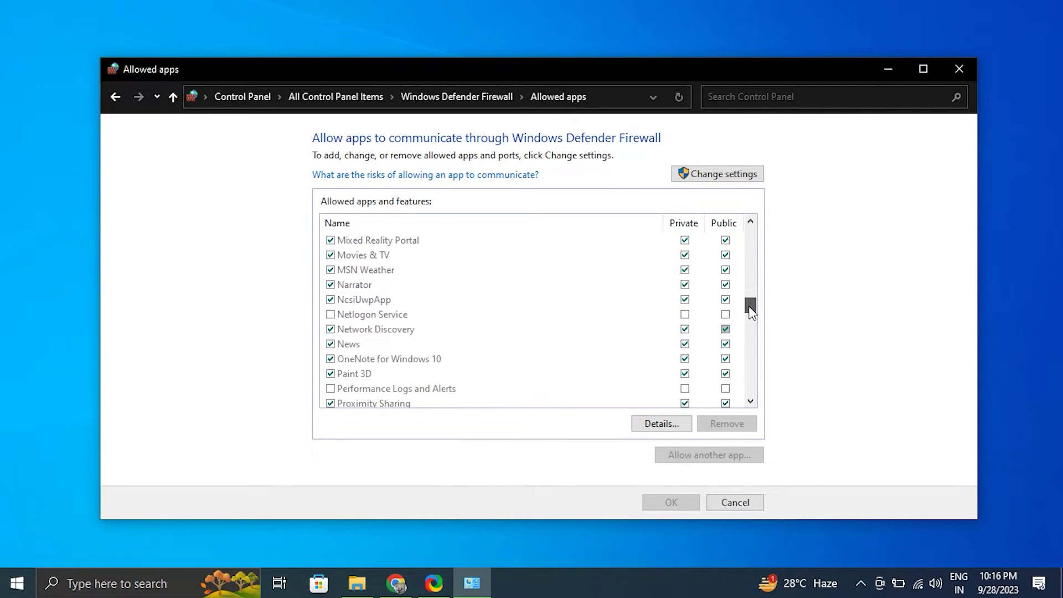
left_click(336, 334)
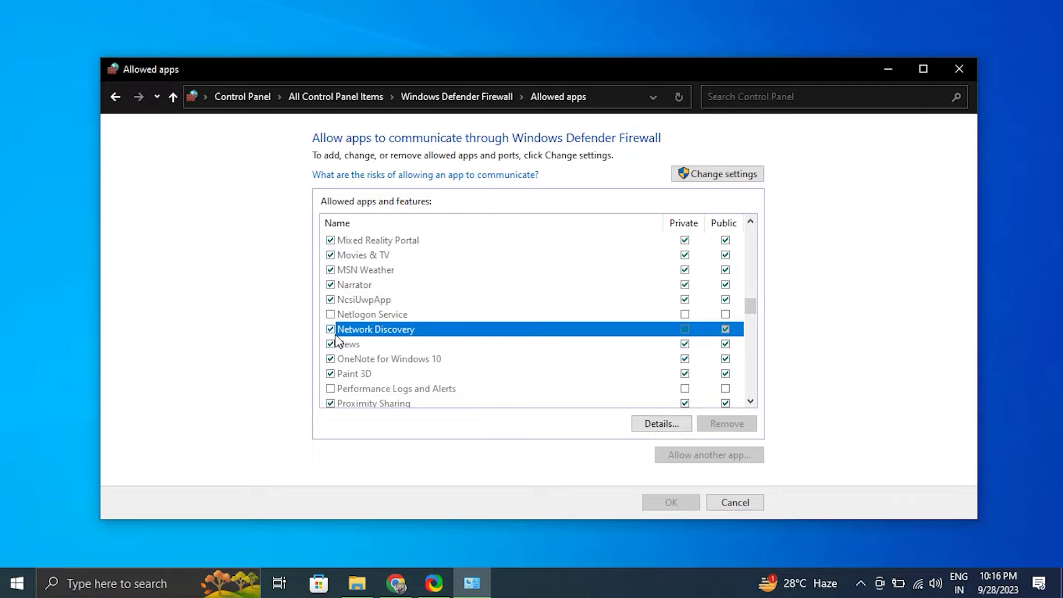
left_click(670, 313)
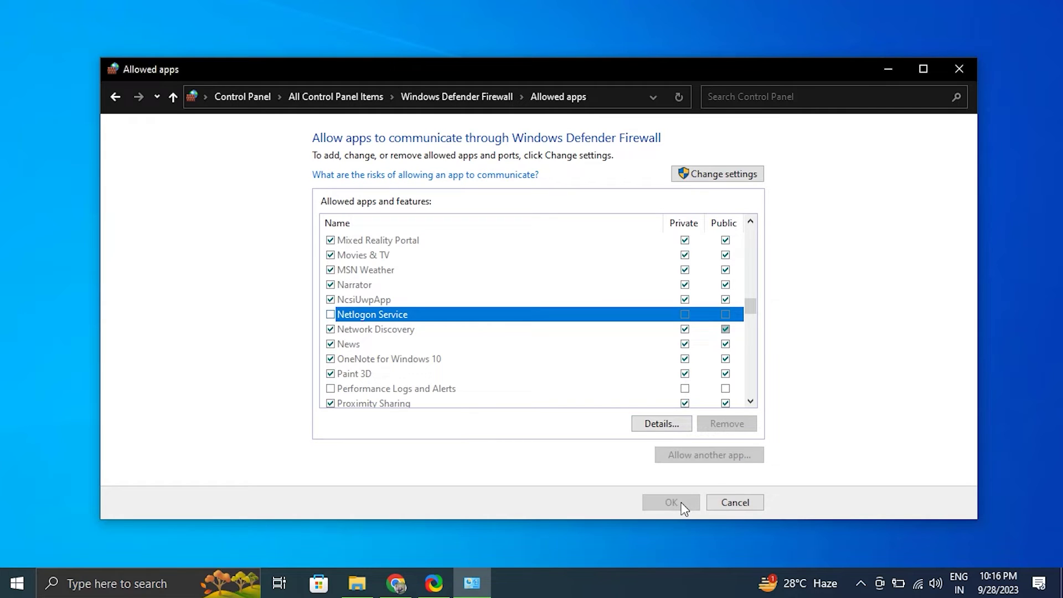
left_click(955, 73)
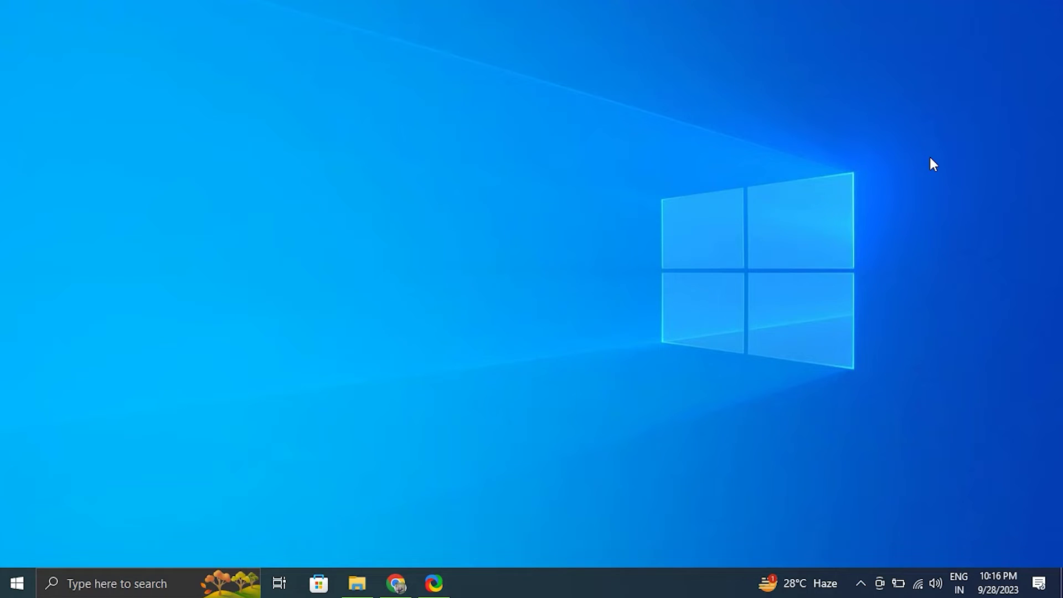
Start a Full scan from Virus & threat protection scan options, then close Windows Security.
left_click(179, 585)
type("WIN")
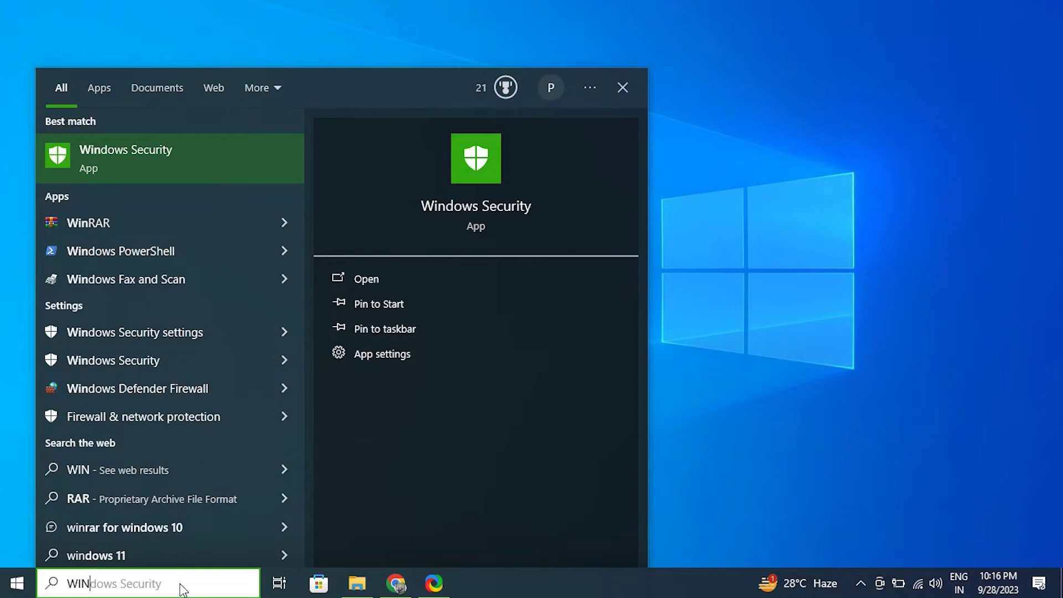
type("D")
left_click(86, 166)
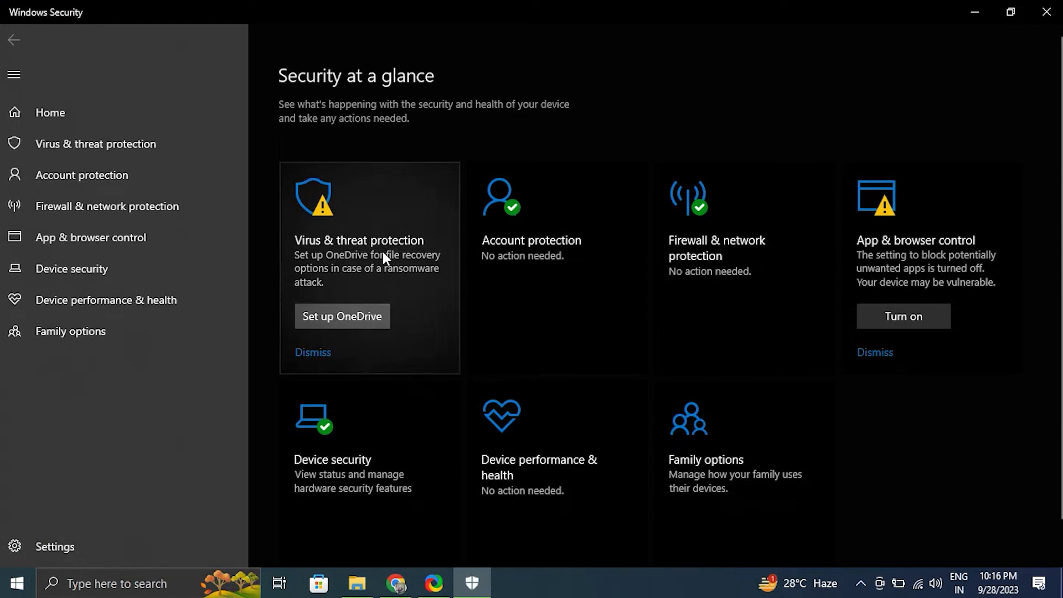
left_click(127, 146)
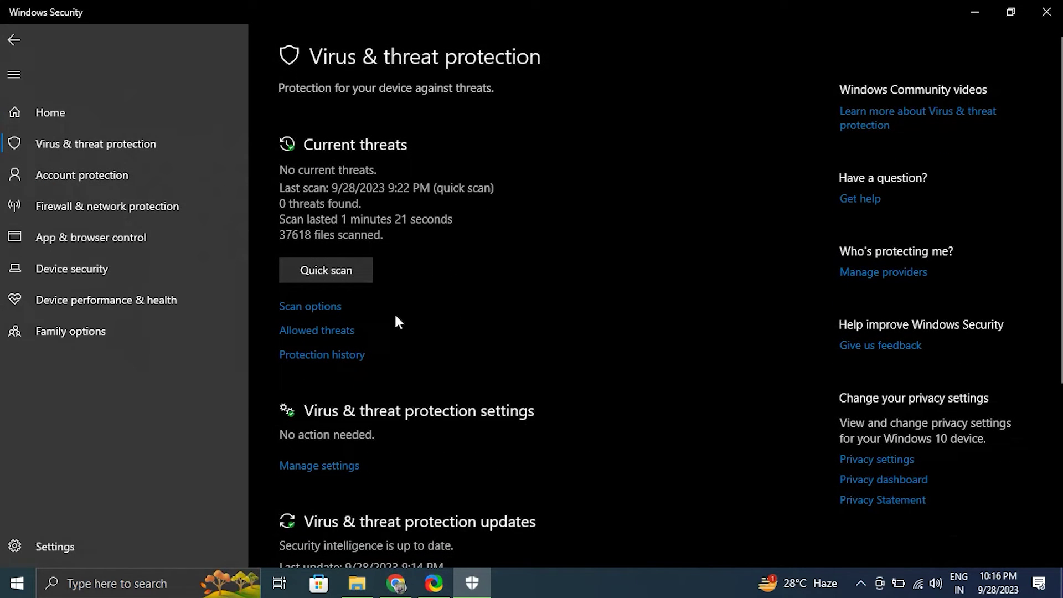
left_click(326, 306)
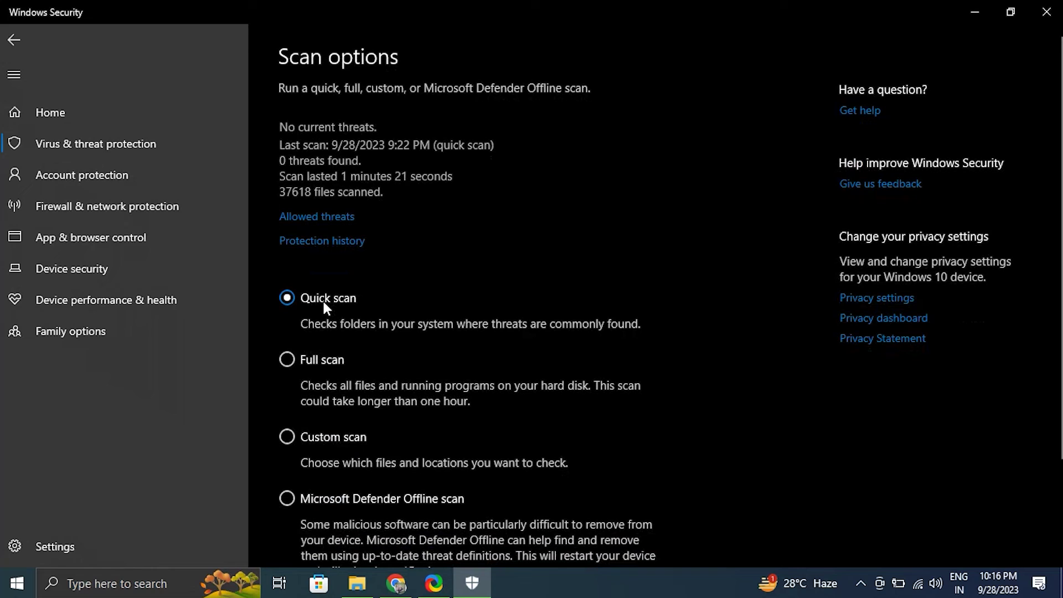
left_click(340, 382)
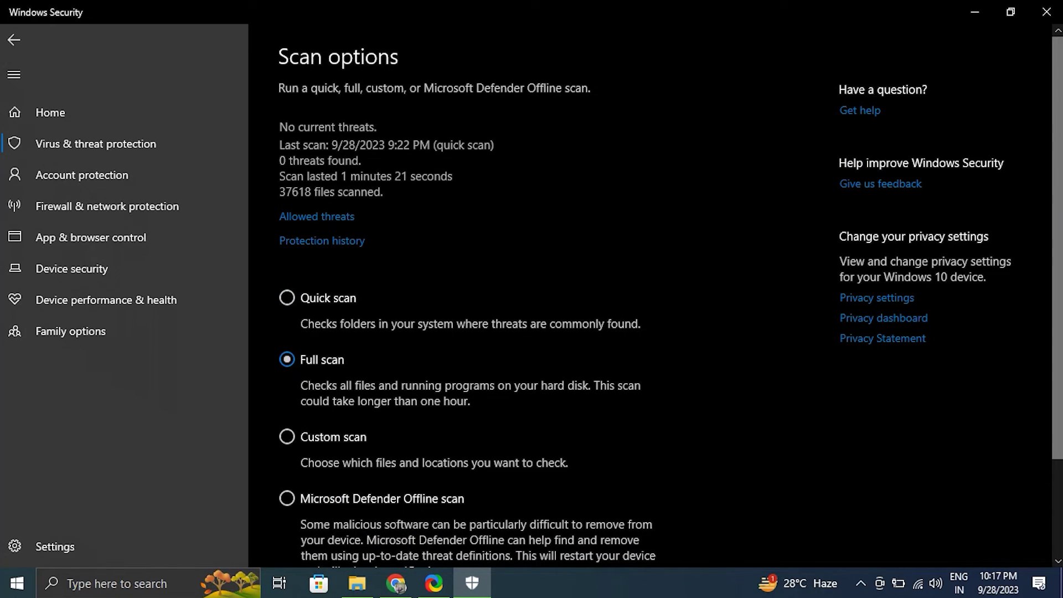
scroll(1058, 224, "down", 3)
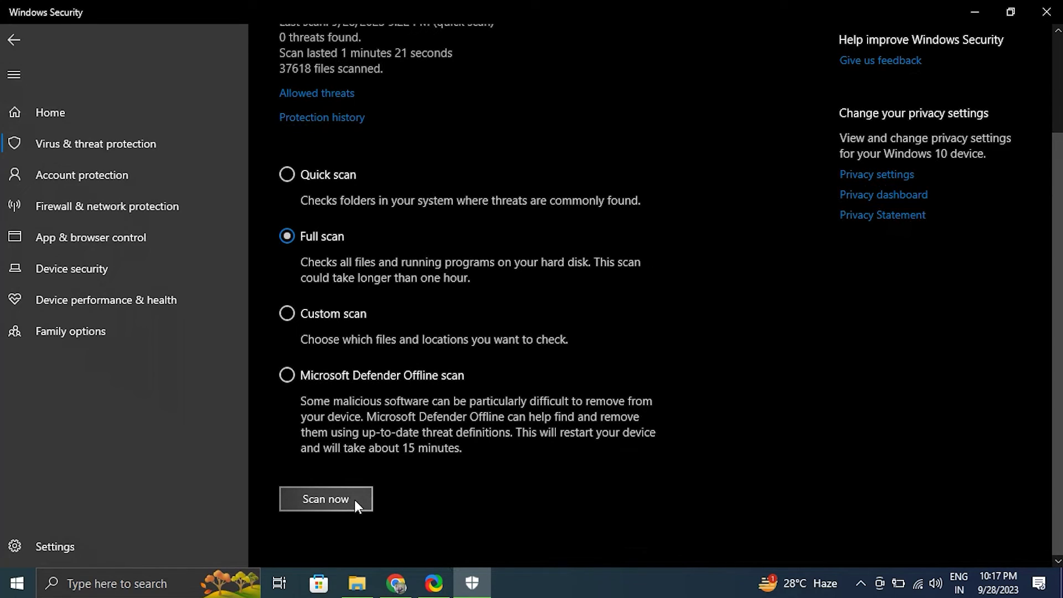
left_click(354, 500)
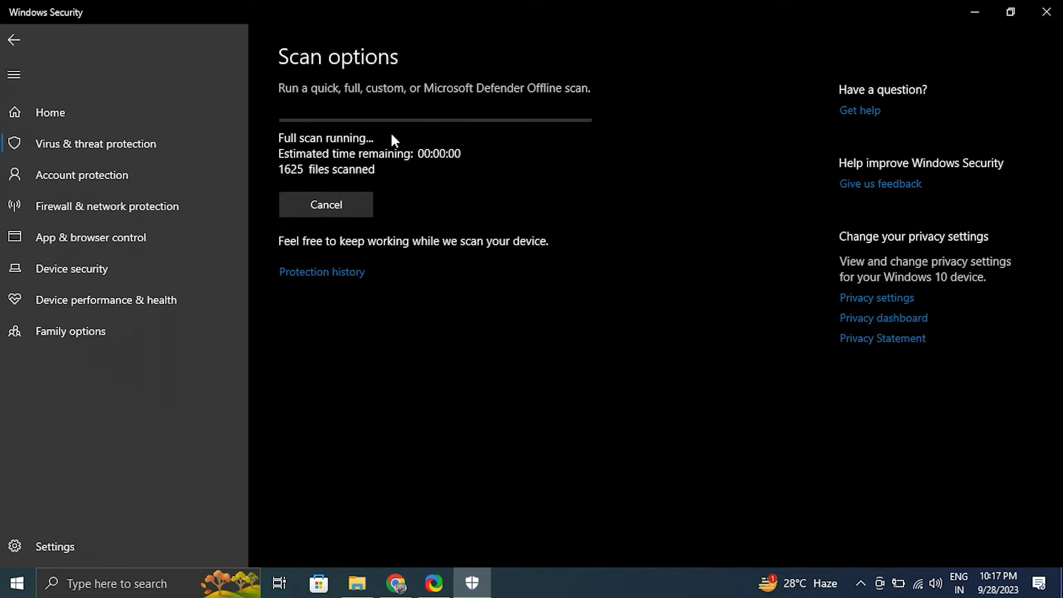
left_click(1047, 12)
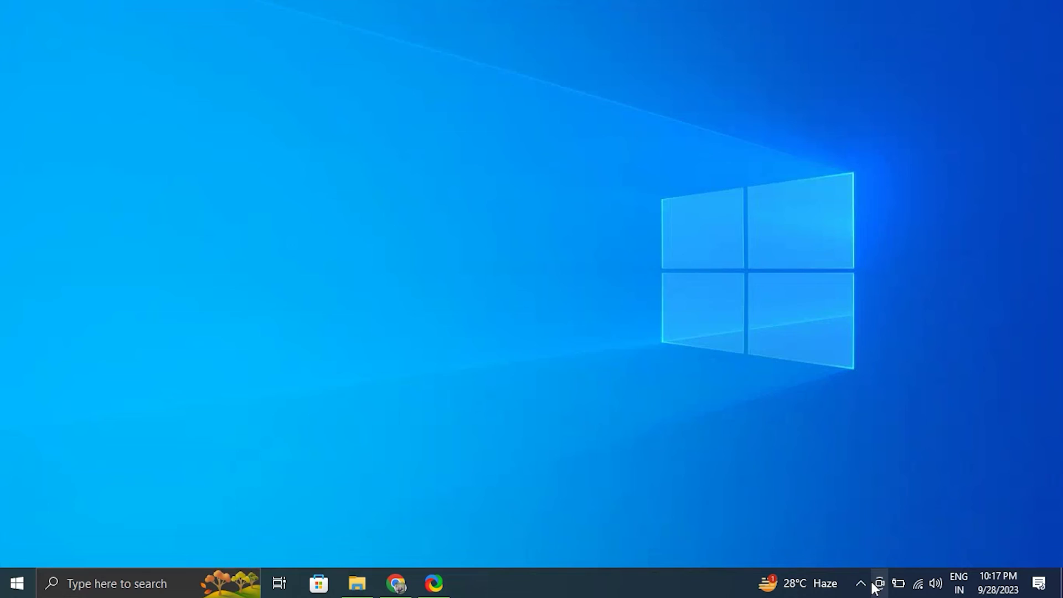